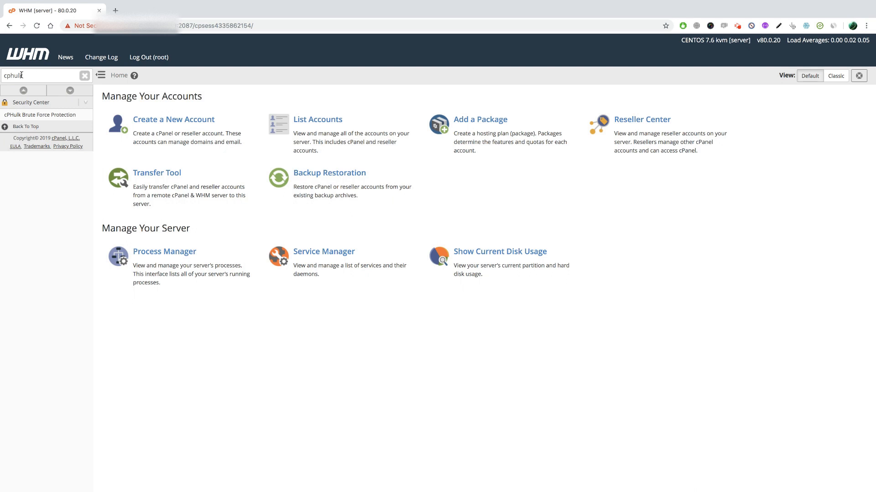
Find the cPHulk Brute Force Protection feature by searching for "cph" and open its configuration settings
double_click(22, 74)
key(BackSpace)
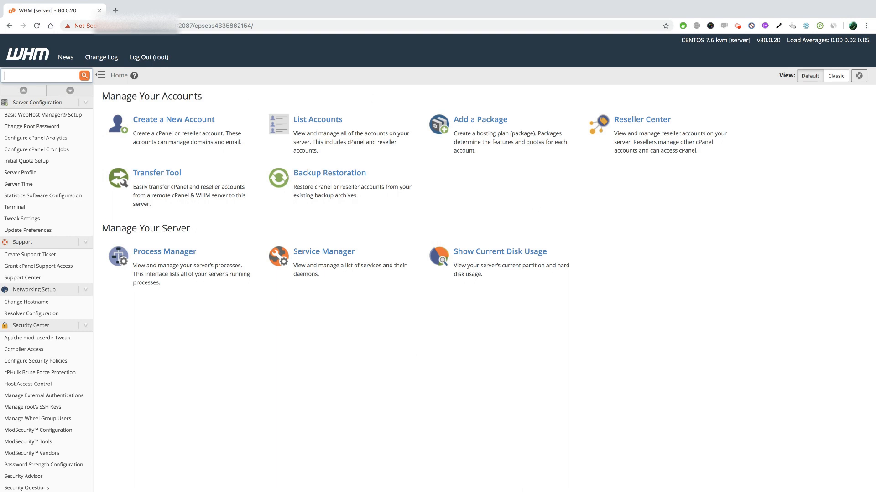
click(16, 74)
text(cph)
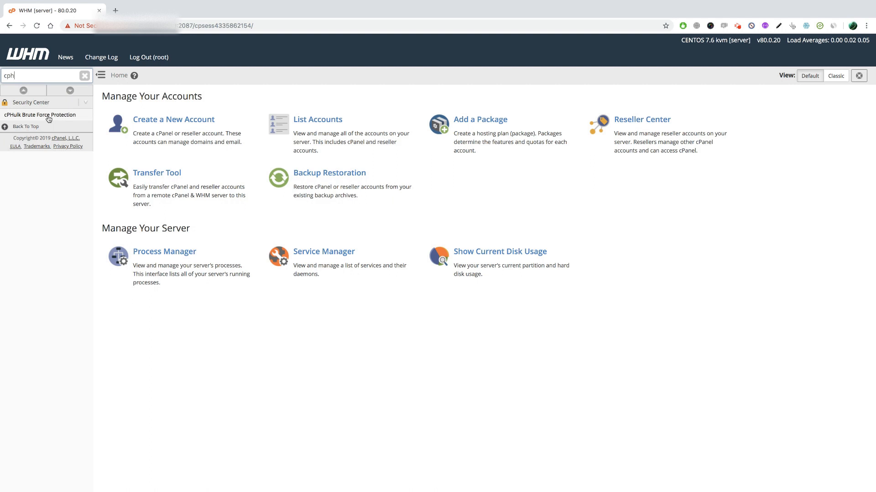
click(36, 114)
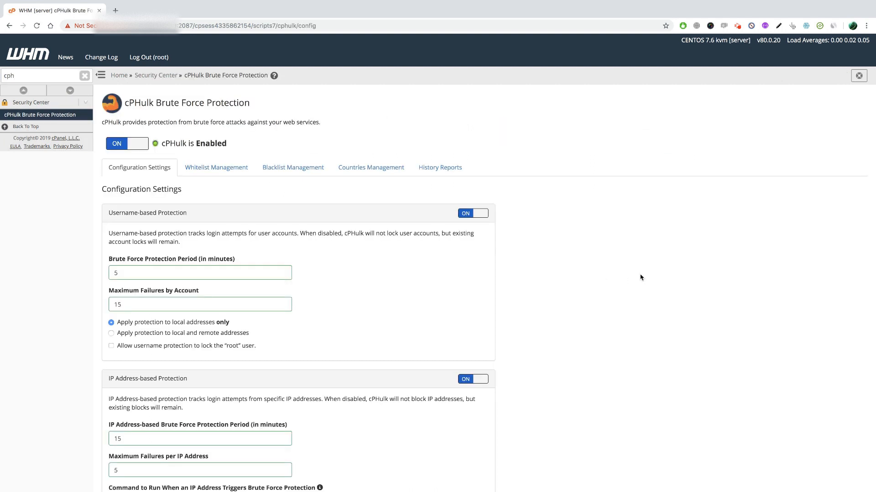
Under Username-based Protection, set the brute force protection period to 100 minutes and the maximum failures by account to 2
scroll(639, 275, down, 2)
scroll(639, 275, up, 2)
click(136, 273)
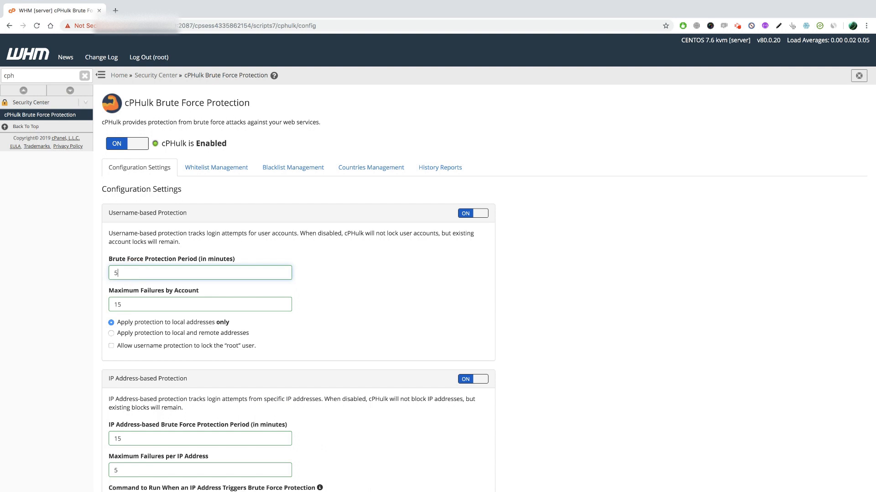
key(BackSpace)
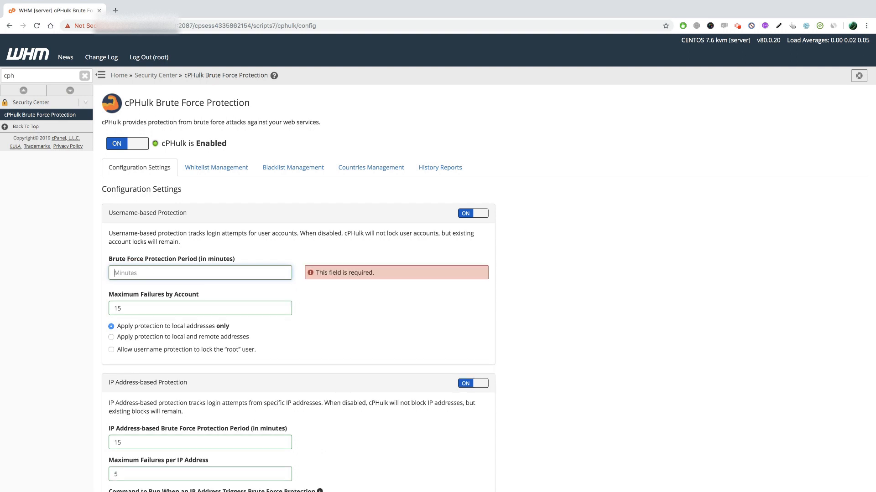
text(100)
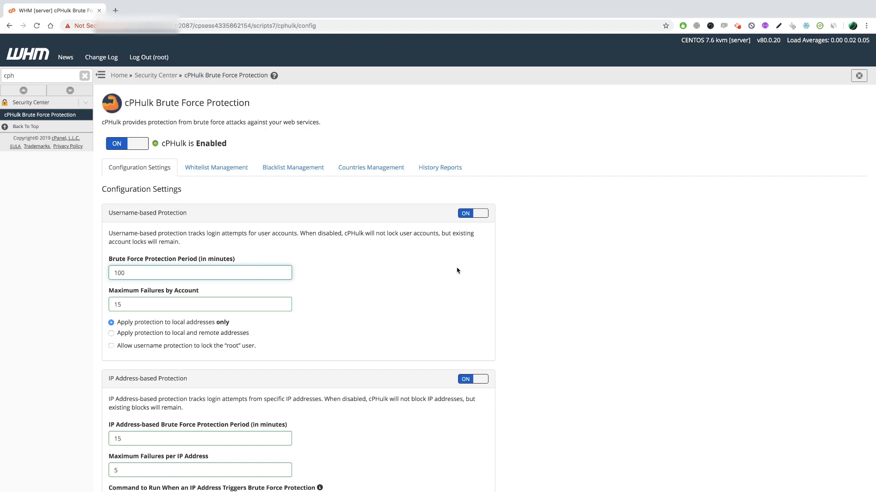
scroll(295, 286, down, 1)
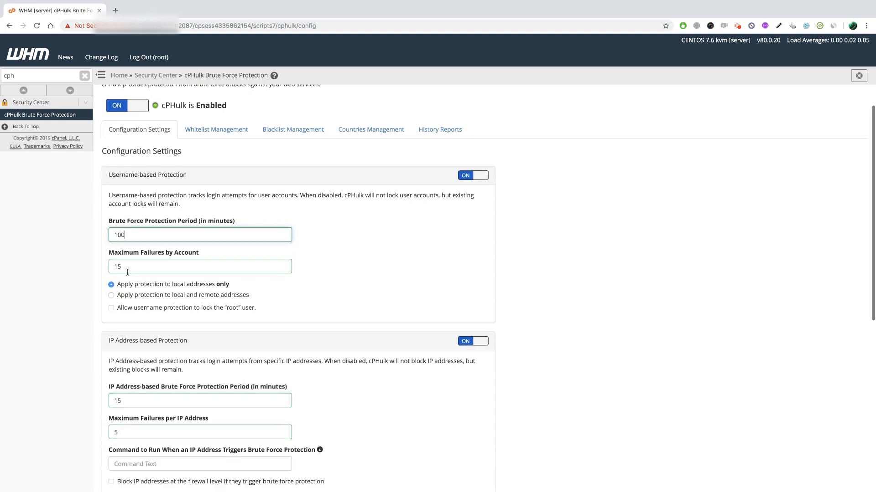
click(194, 266)
key(BackSpace)
key(BackSpace)
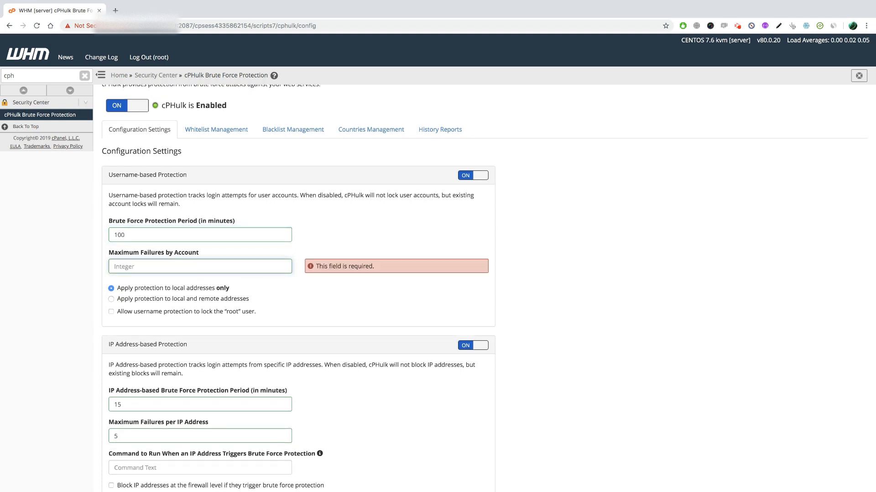
text(2)
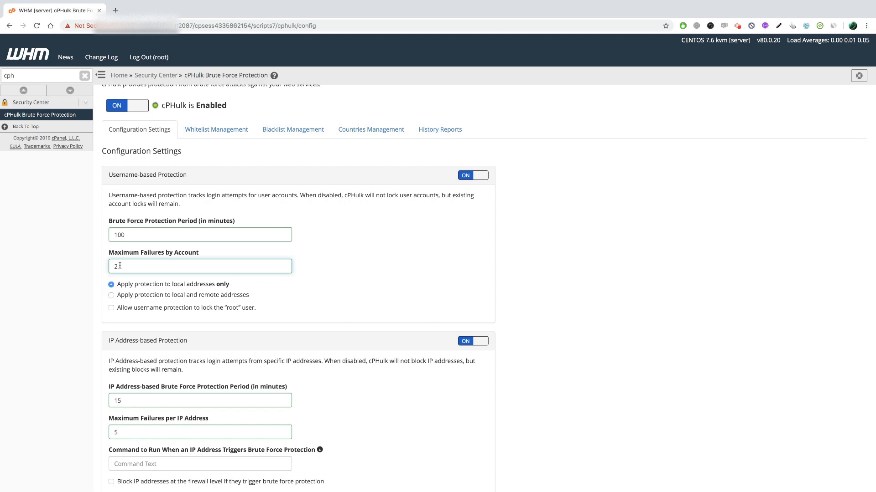
click(122, 235)
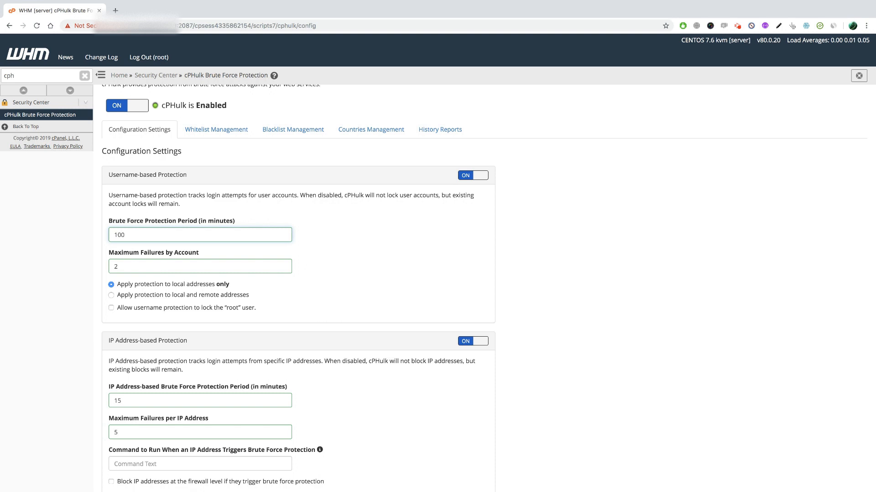
click(138, 266)
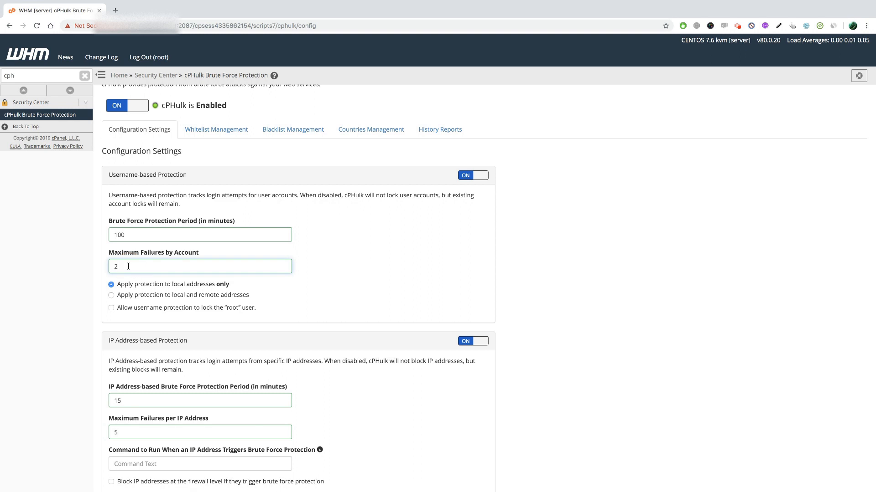
click(127, 236)
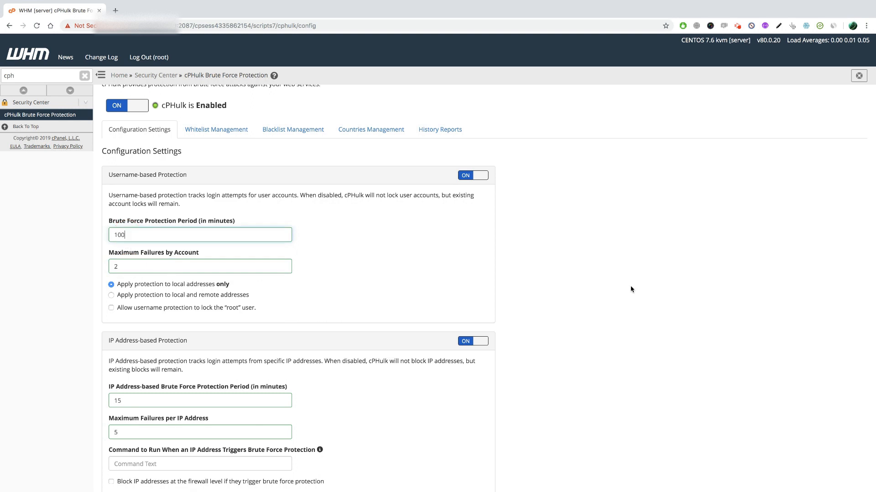
Under IP Address-based Protection, set the brute force protection period to 100 minutes and the maximum failures per IP address to 2
scroll(632, 290, down, 5)
scroll(336, 224, down, 3)
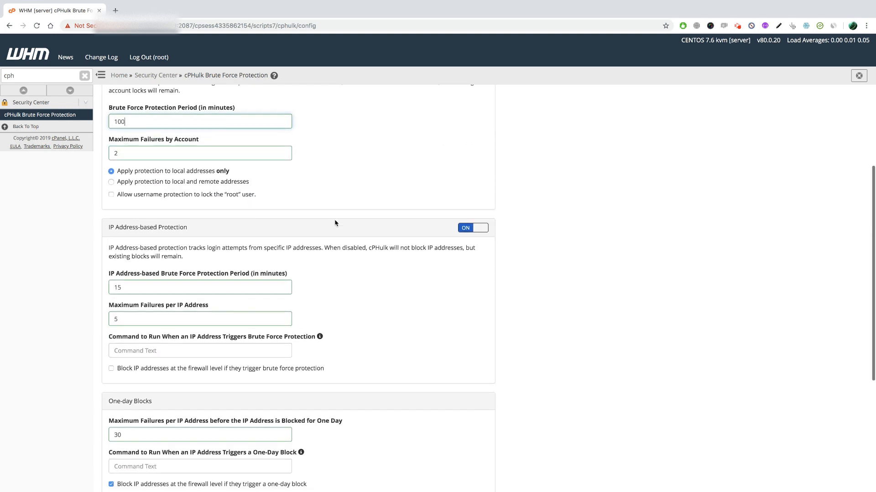
click(149, 247)
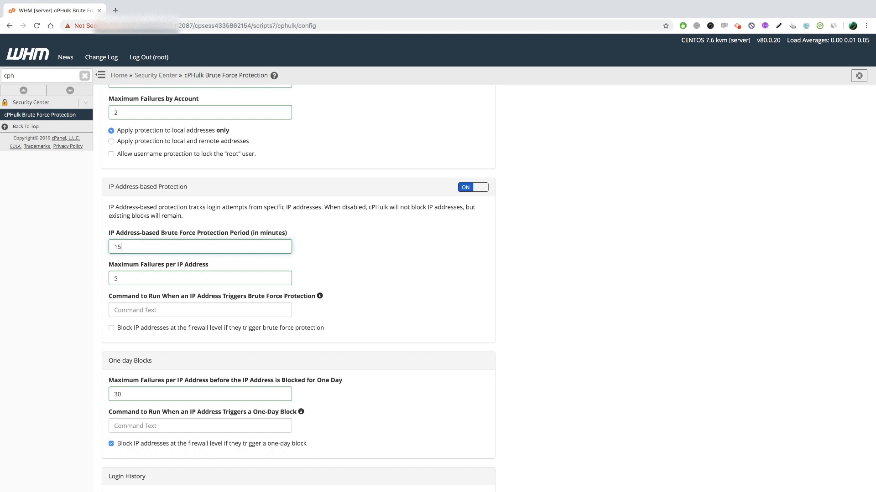
key(BackSpace)
key(BackSpace)
text(100)
click(130, 277)
key(BackSpace)
text(2)
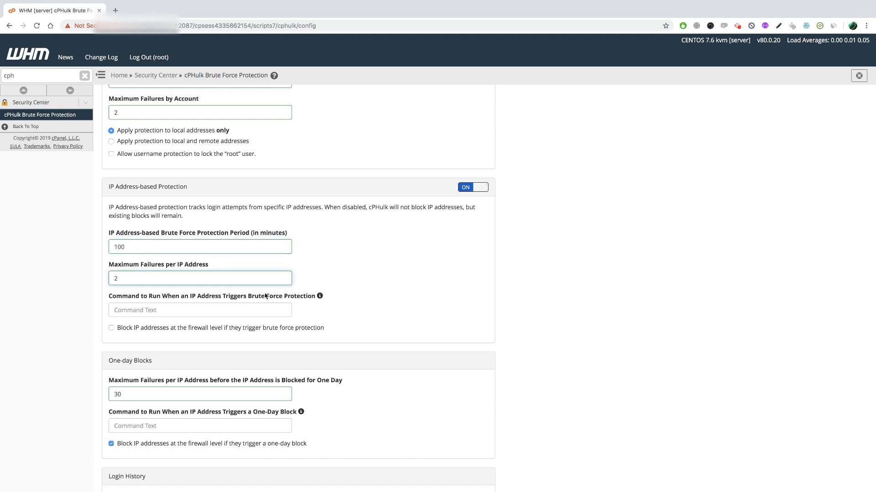
Under One-day Blocks, set the maximum failures per IP address before a one-day block to 3
scroll(575, 279, down, 8)
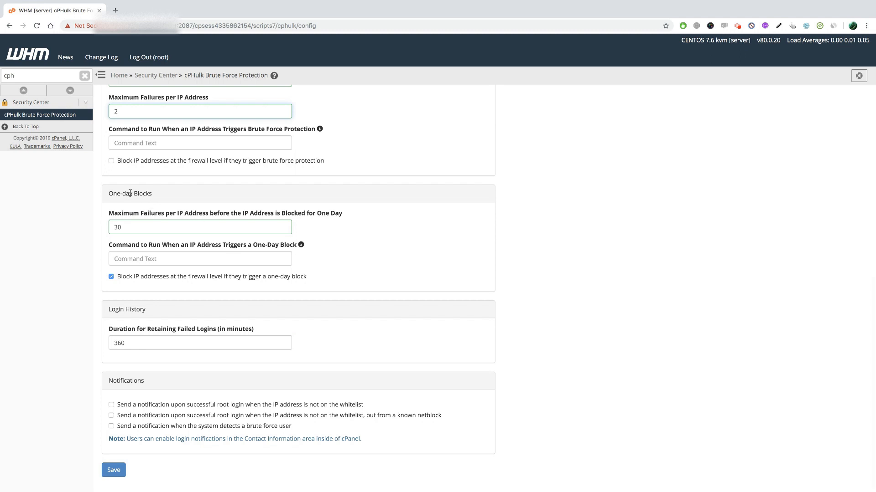
click(131, 227)
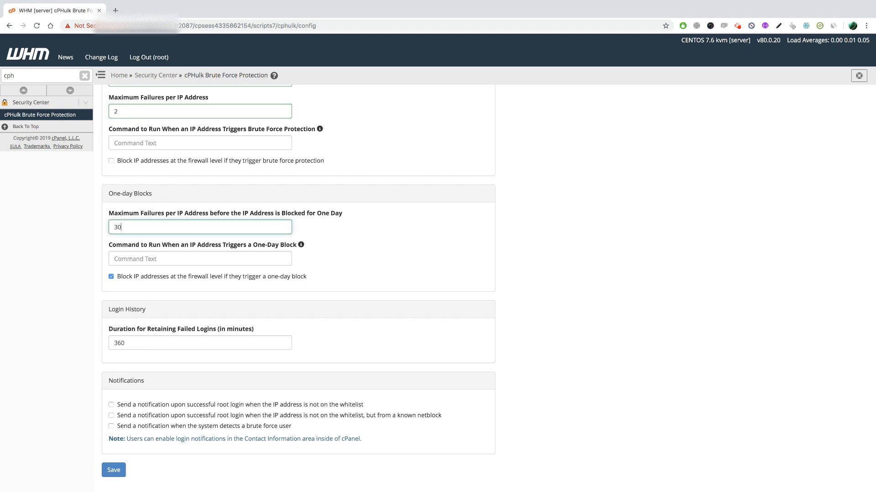
key(BackSpace)
key(BackSpace)
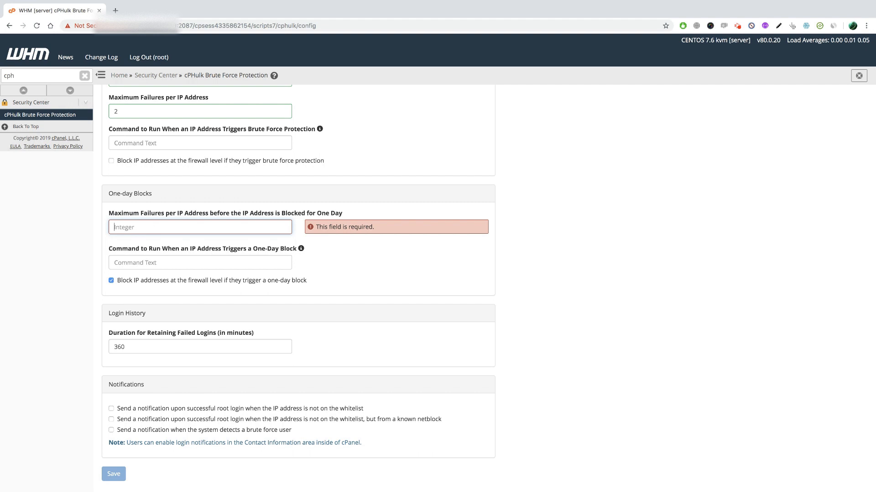
text(3)
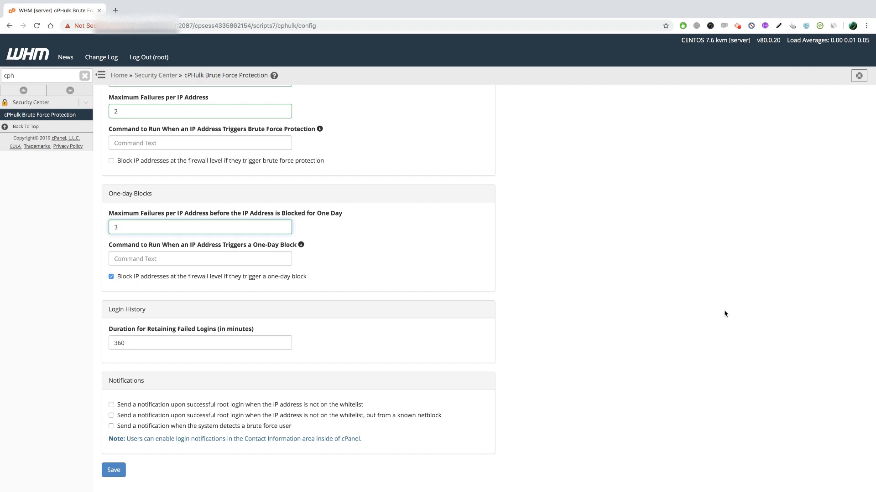
Enable notifications for successful root logins from non-whitelisted IP addresses and for detected brute force users, and save the configuration
click(110, 405)
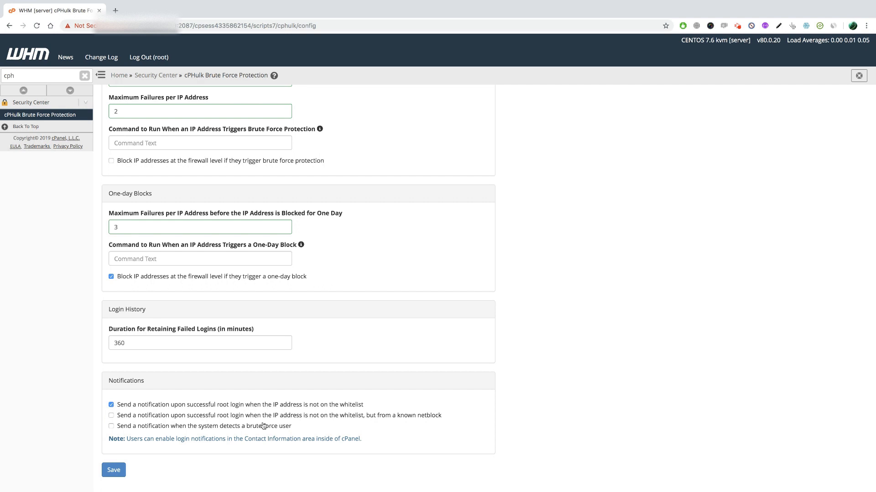
click(110, 426)
click(114, 470)
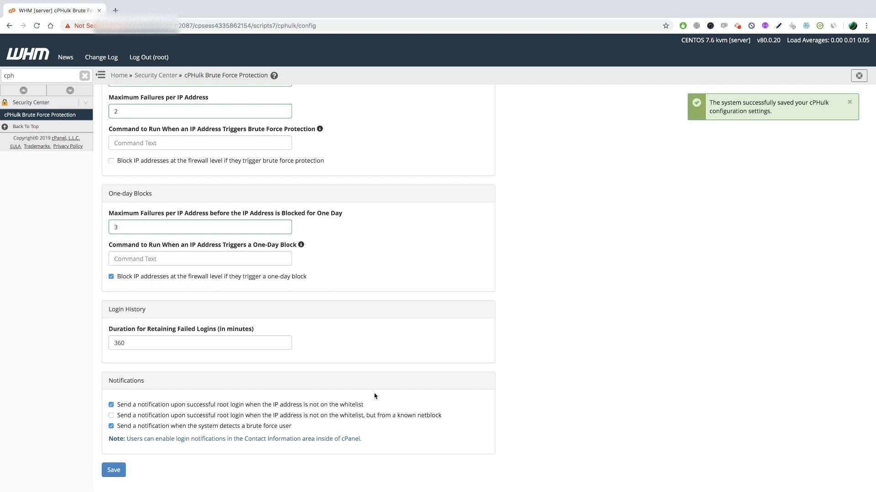
Review cPHulk's whitelist records and blacklist records
scroll(456, 318, up, 15)
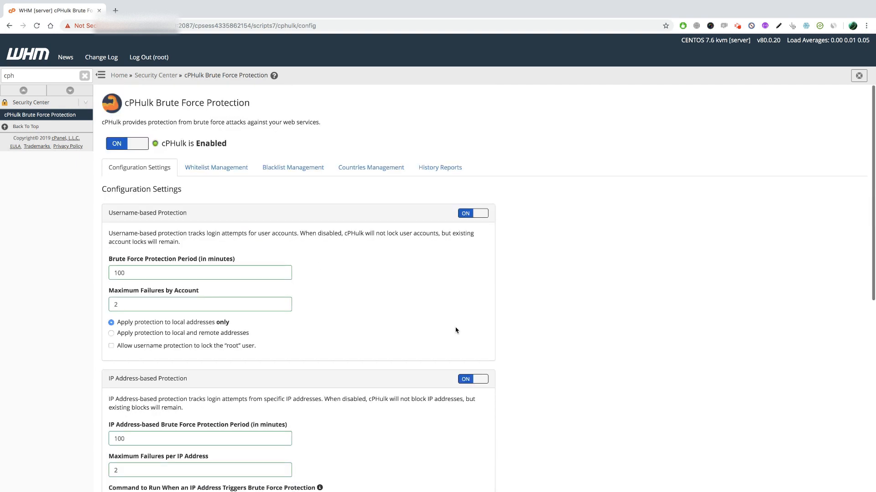
click(230, 169)
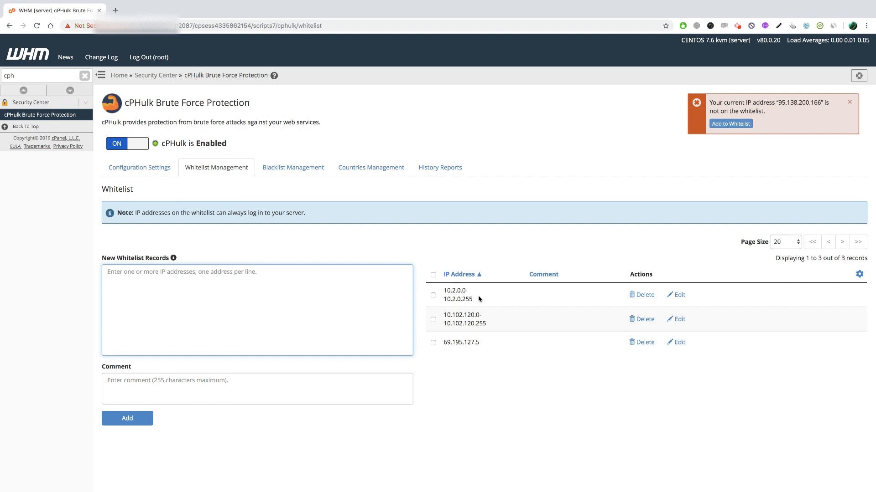
click(292, 170)
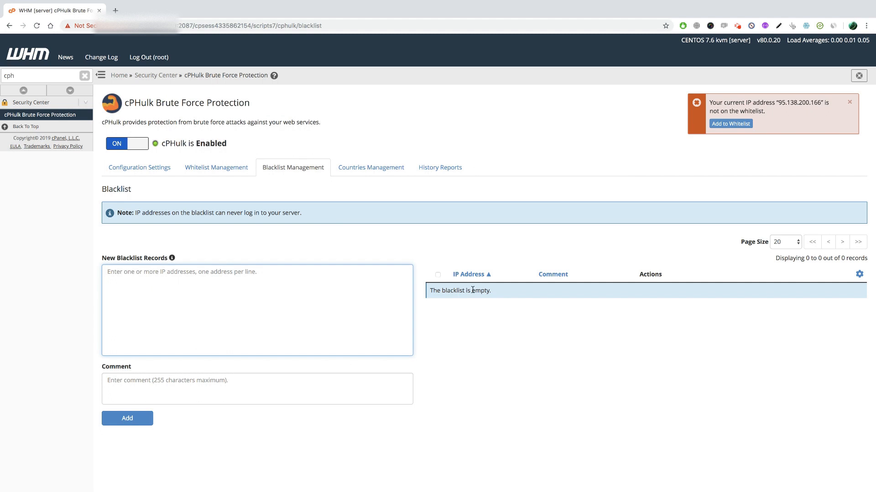
click(156, 274)
Select all countries in cPHulk's country management and blacklist them
click(379, 170)
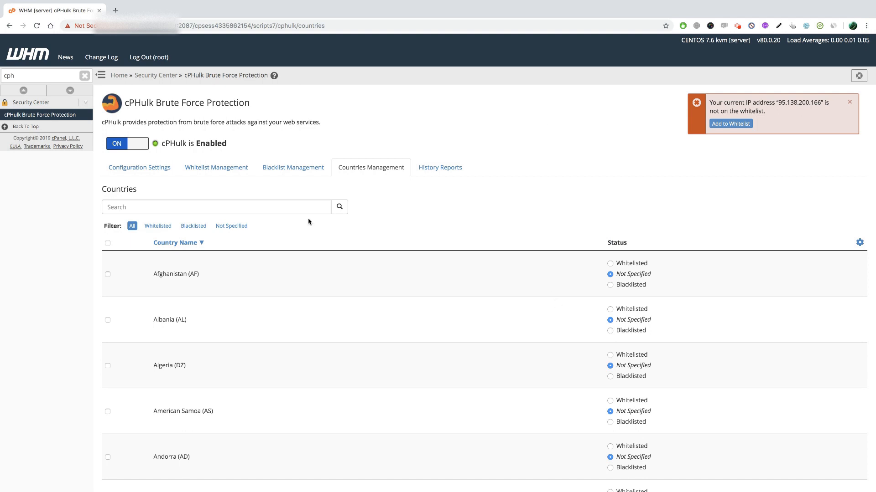
click(859, 242)
click(816, 256)
click(858, 243)
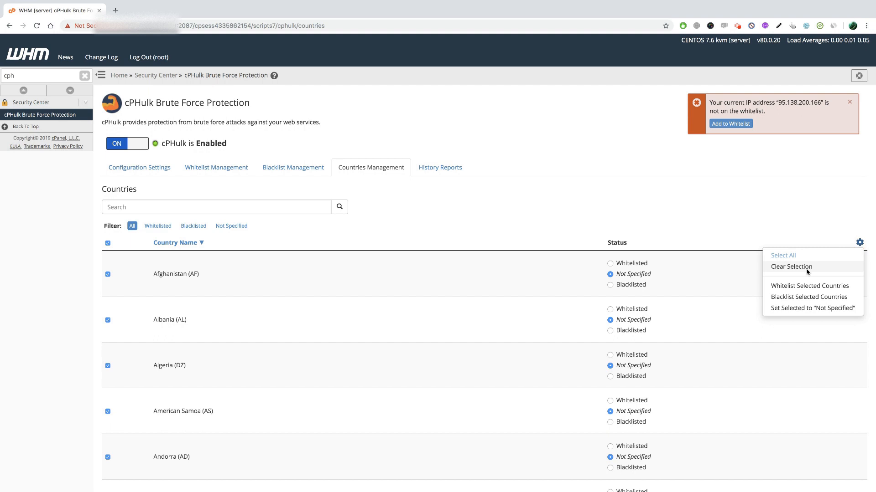
click(802, 297)
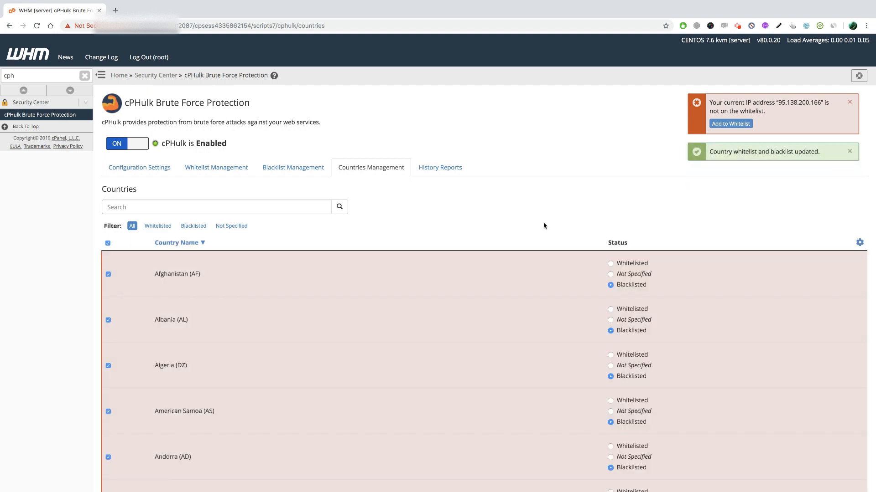
Find the United Kingdom in the country list by searching the page for "unite" and deselect it
scroll(542, 226, down, 15)
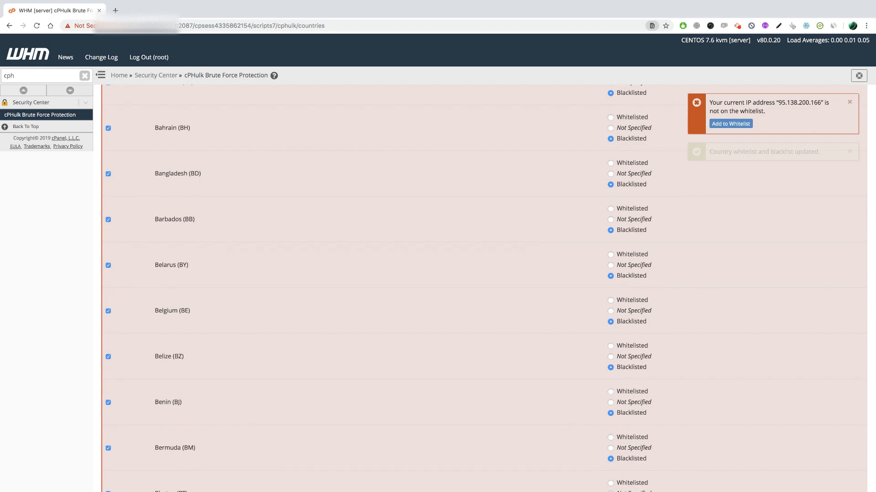
key(ctrl+f)
text(unite)
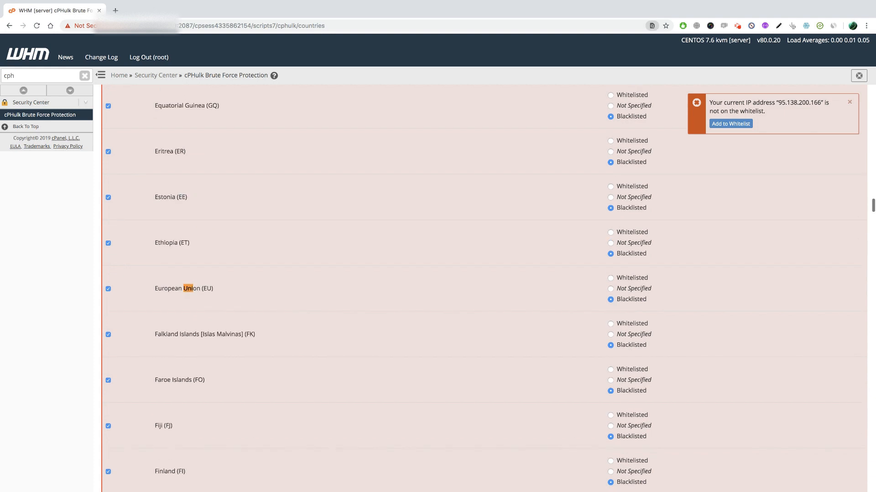
click(108, 335)
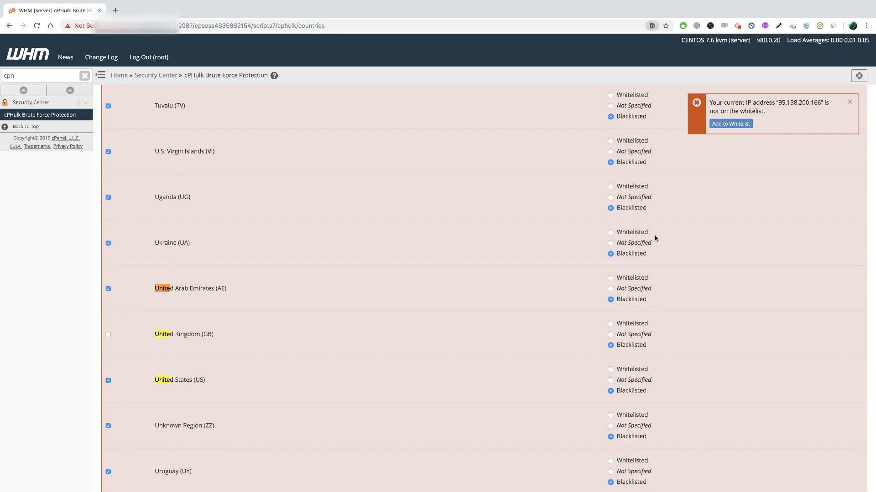
Clear the selection of all countries in the list
scroll(656, 238, up, 20)
scroll(484, 289, up, 20)
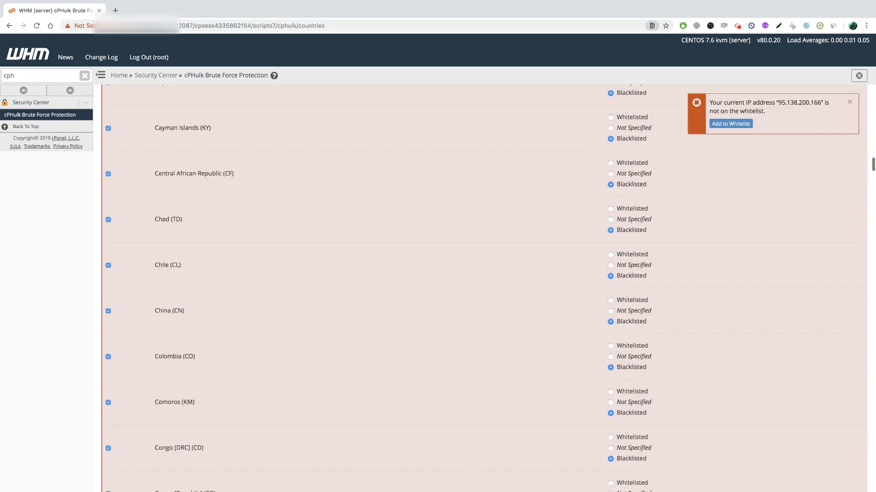
click(108, 243)
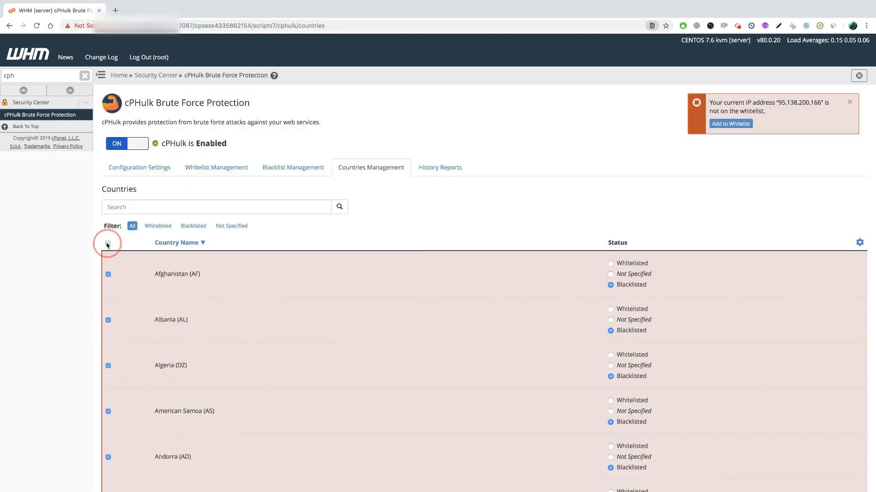
click(108, 243)
Search the page for "United" and set the United Kingdom (GB) status to Whitelisted
text(United)
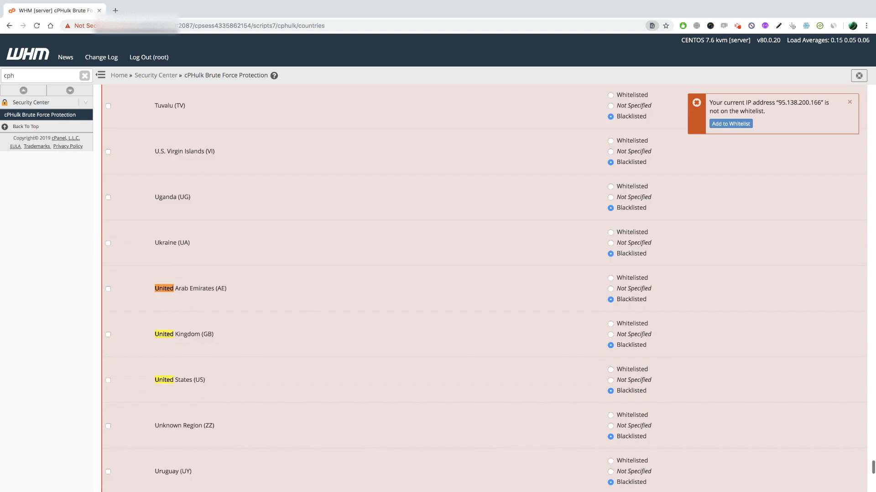
scroll(205, 378, down, 1)
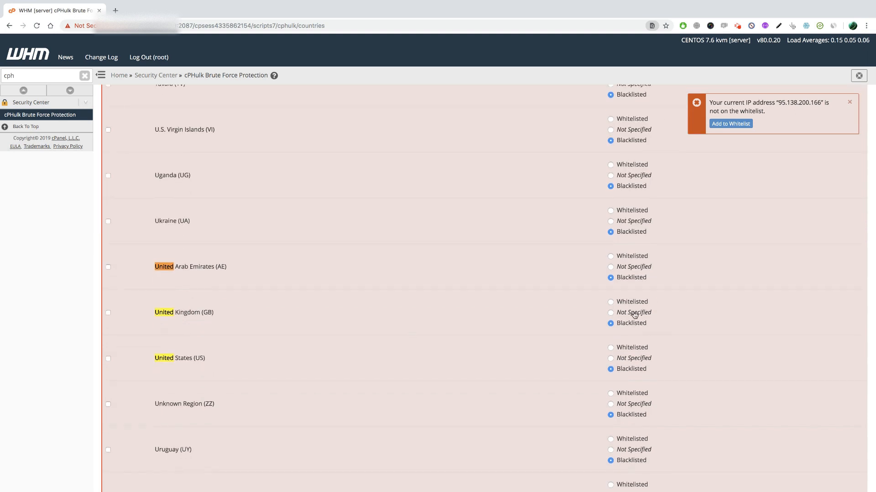
click(610, 303)
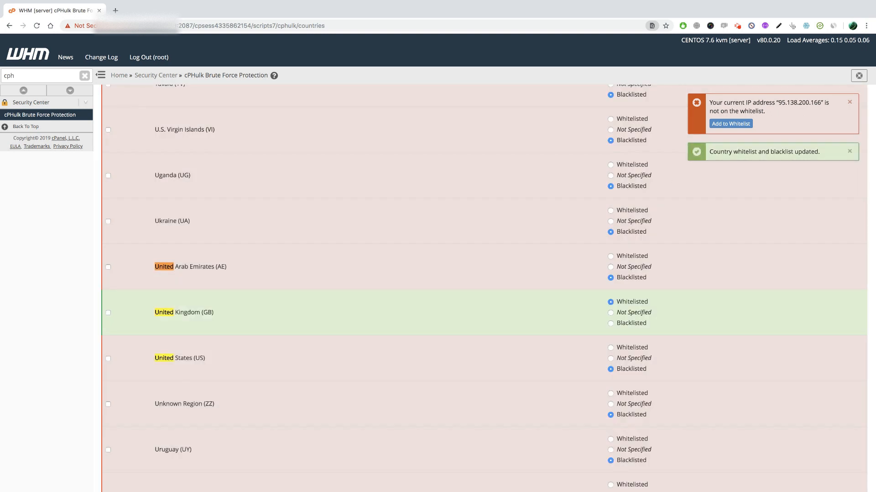
Search the page for "Roman" and set the Romania (RO) status to Whitelisted
key(super+f)
text(Roman)
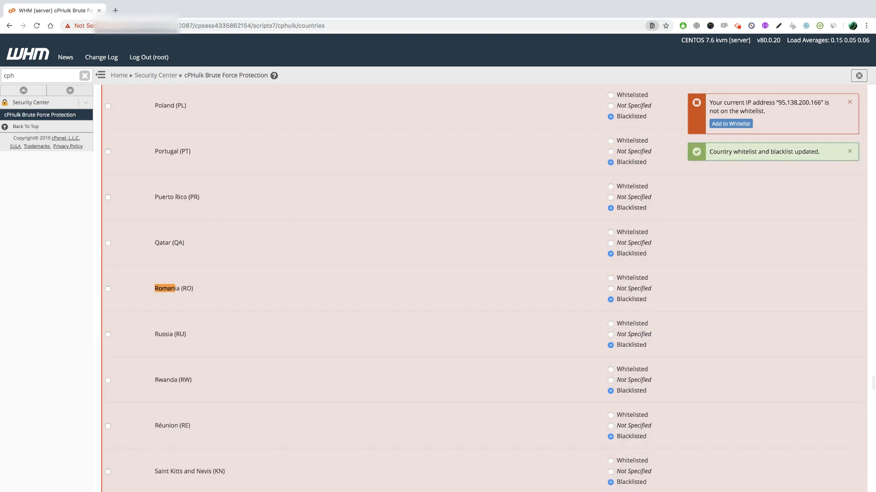
click(610, 278)
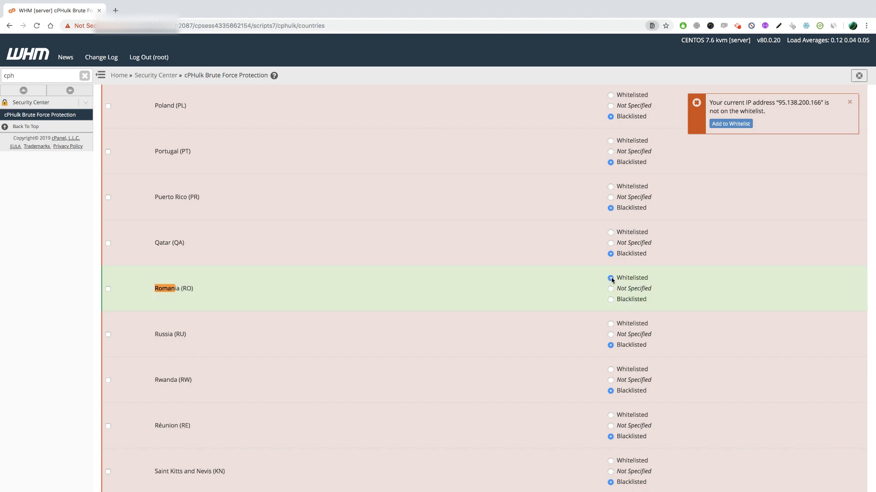
Review the whitelist and blacklist statuses throughout the country list
scroll(338, 250, up, 2)
scroll(338, 249, up, 1)
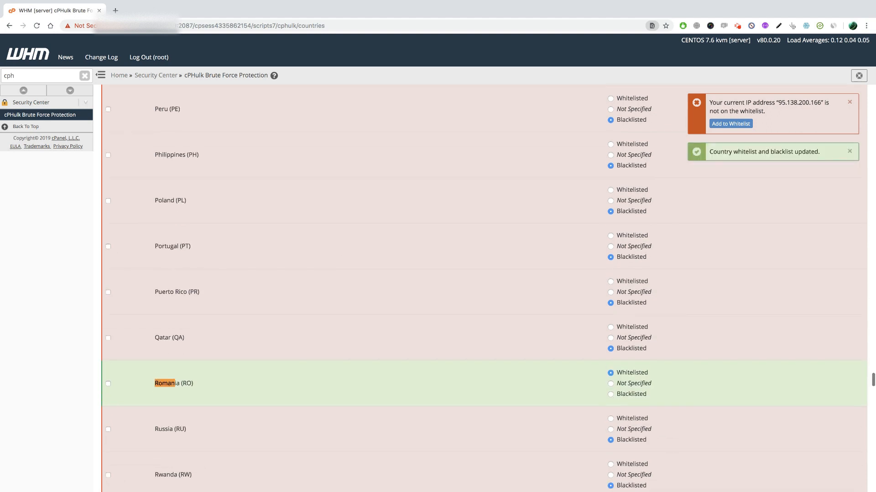
scroll(365, 209, up, 20)
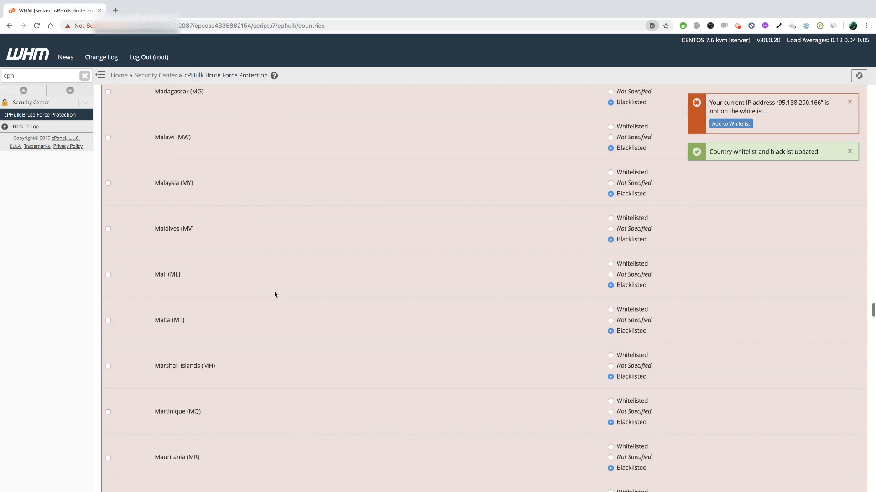
scroll(279, 297, down, 20)
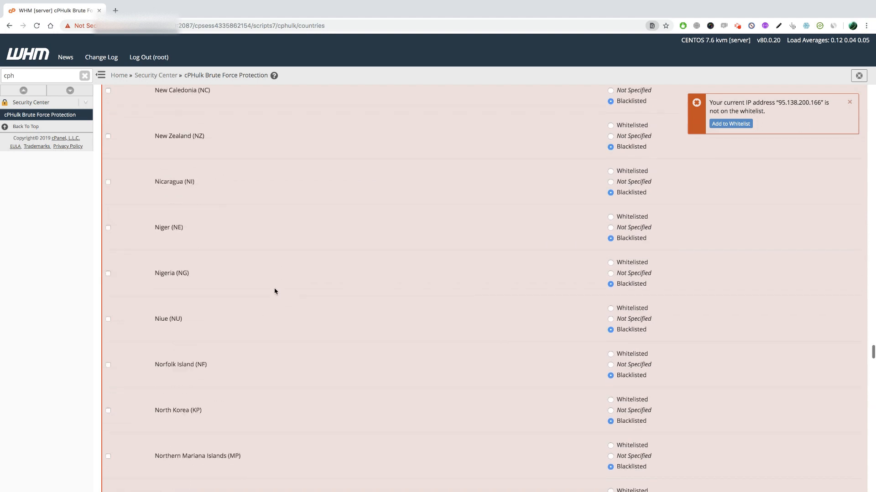
scroll(273, 288, down, 20)
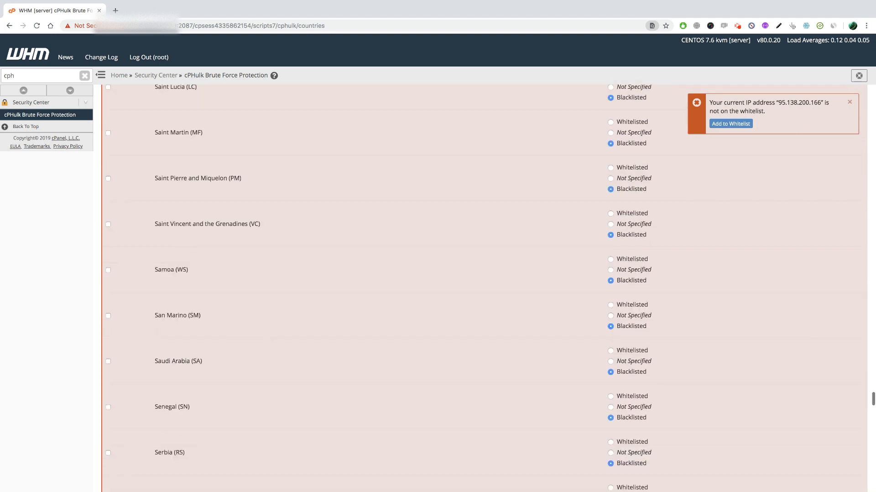
scroll(332, 226, down, 8)
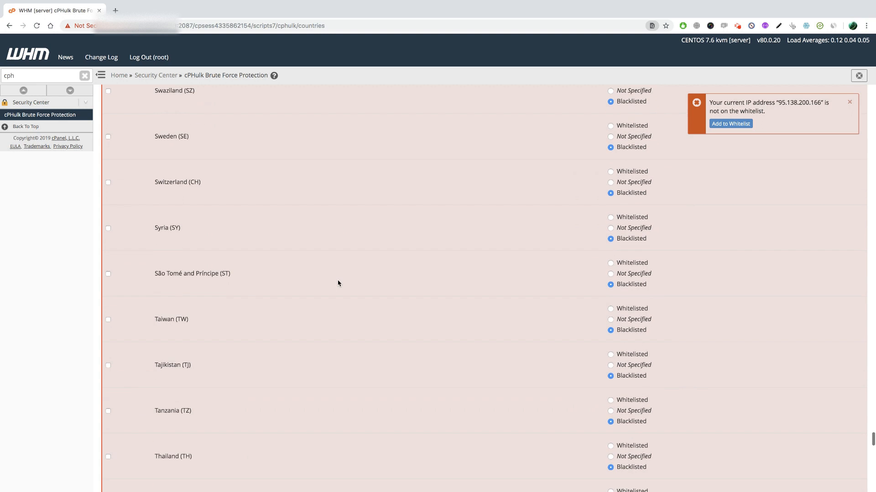
scroll(340, 289, down, 20)
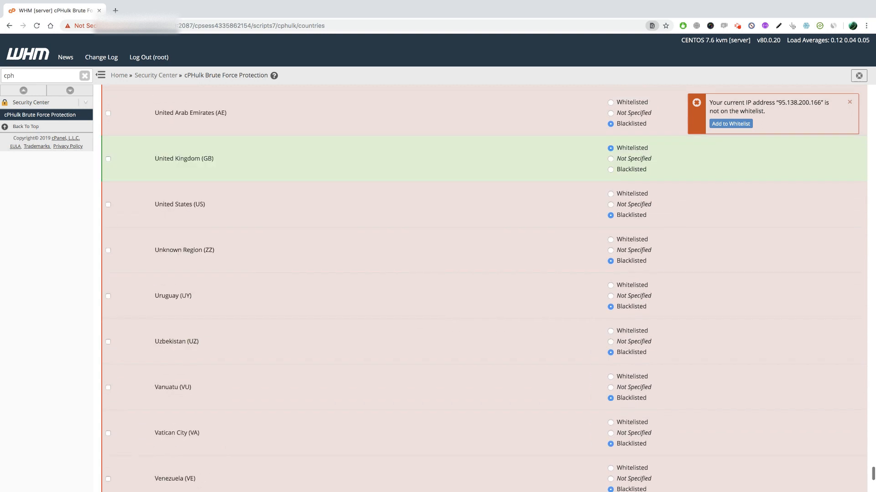
scroll(483, 283, down, 1)
scroll(484, 283, up, 20)
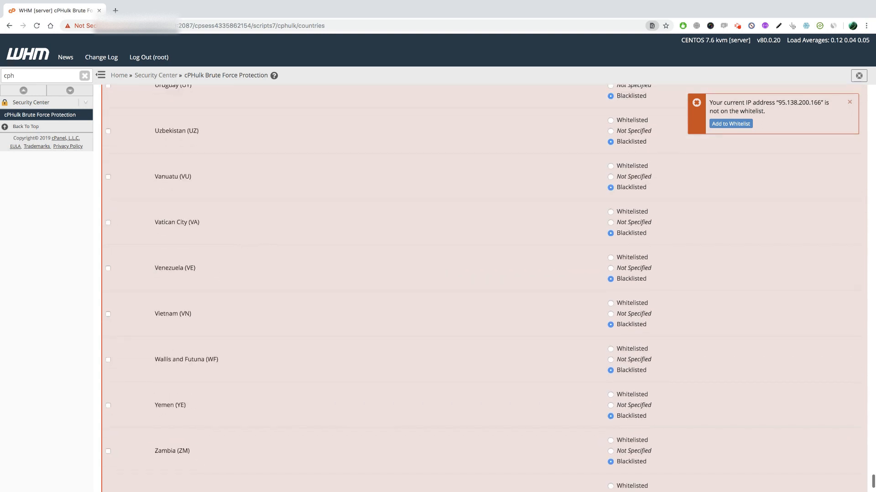
scroll(483, 282, up, 1)
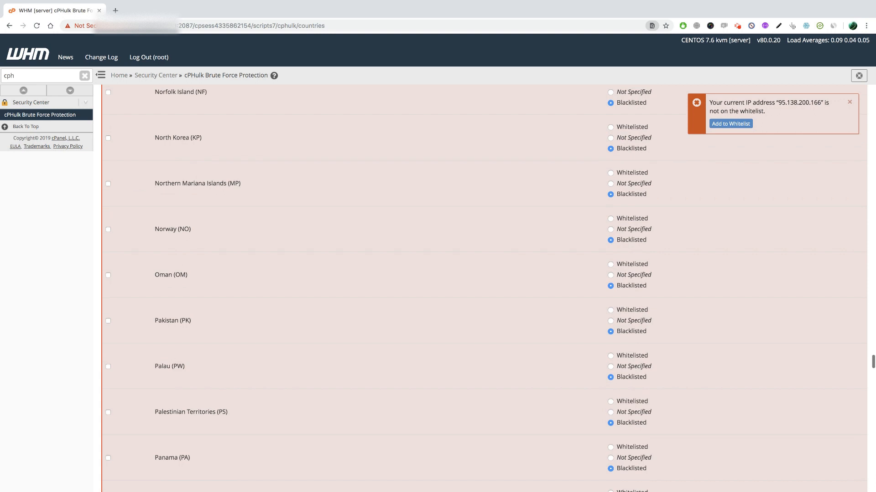
scroll(338, 314, up, 20)
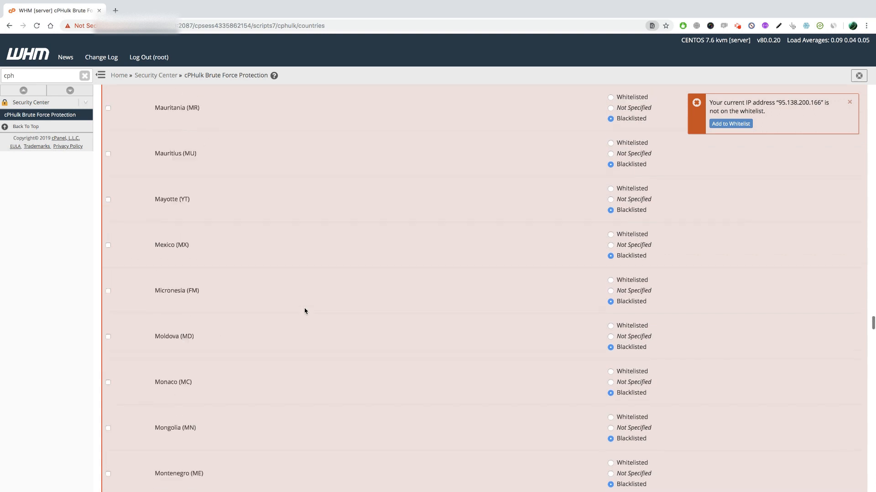
scroll(338, 313, up, 14)
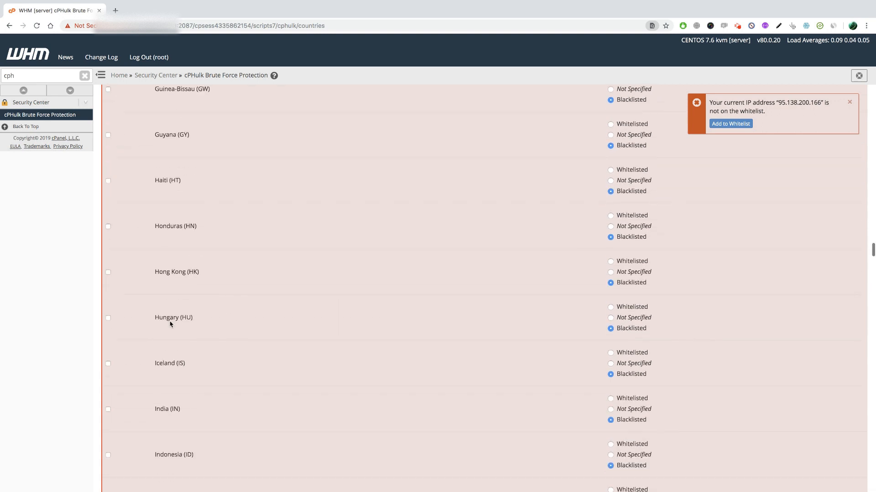
scroll(210, 301, up, 20)
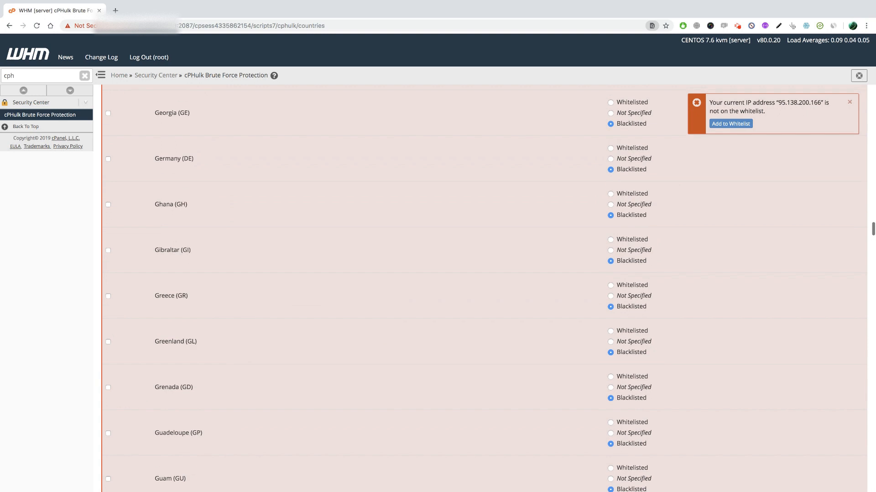
scroll(486, 287, up, 20)
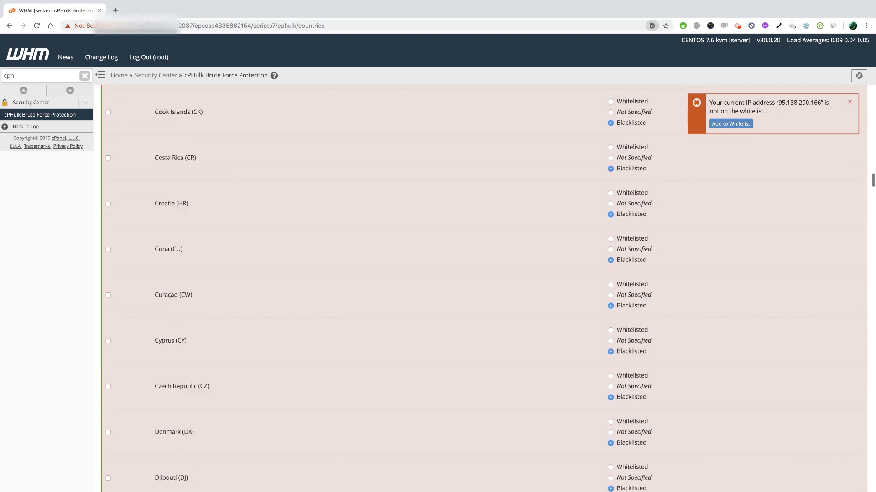
scroll(236, 296, up, 10)
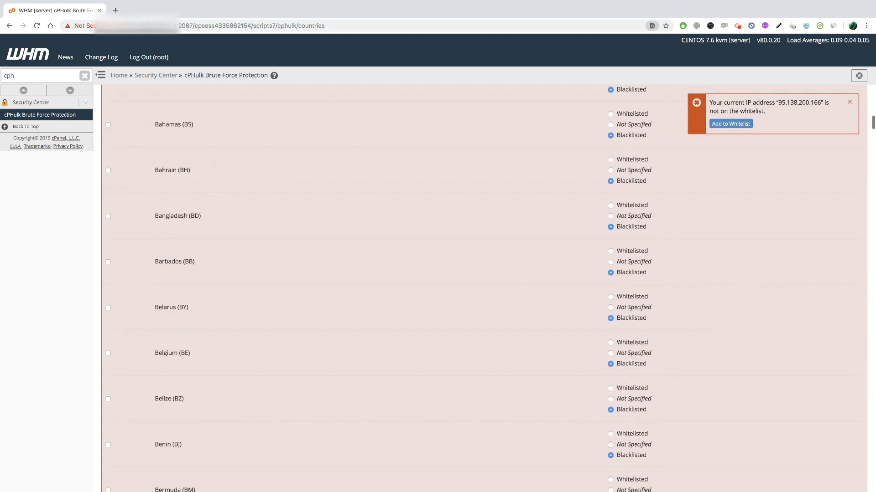
scroll(245, 321, up, 15)
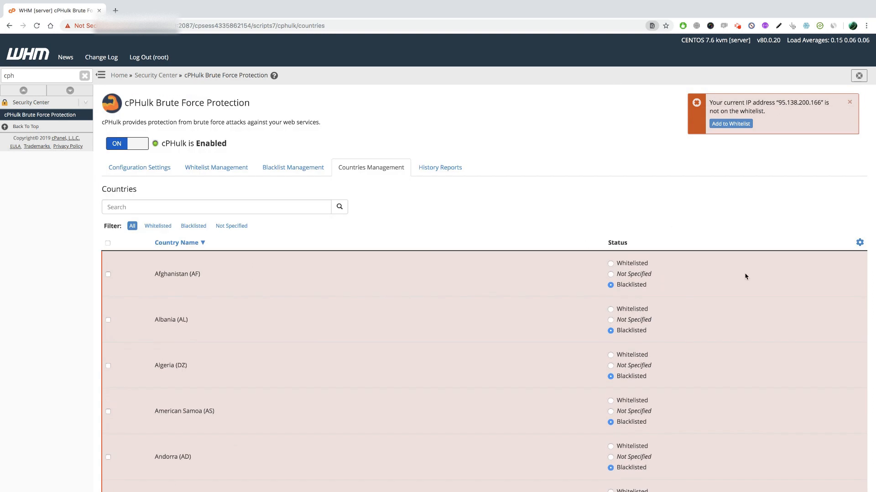
scroll(295, 249, down, 1)
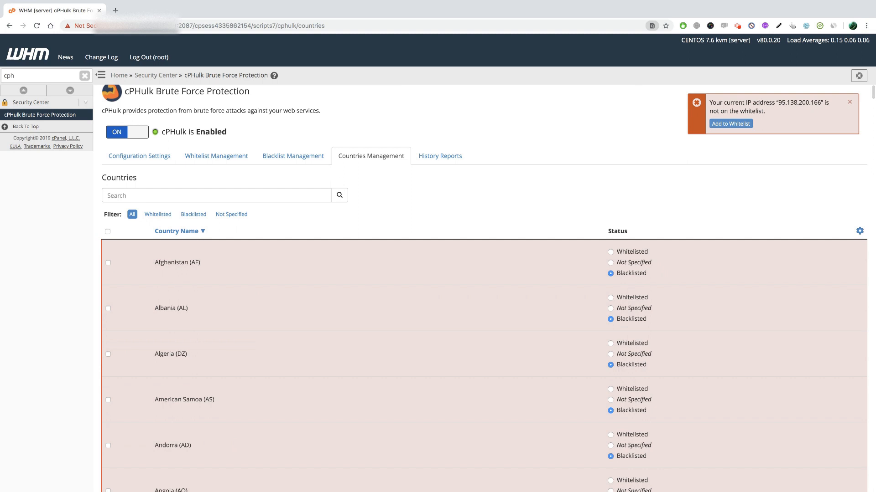
scroll(483, 287, down, 20)
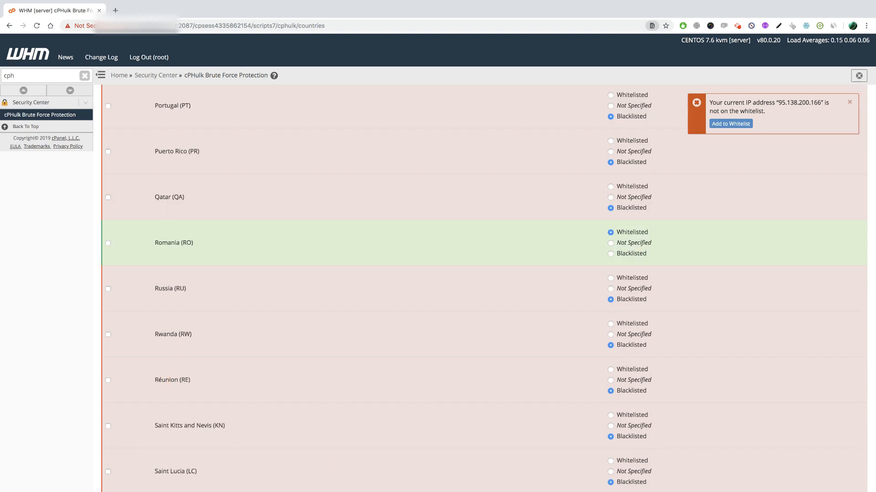
Search the page for "united" and highlight the United States (US) entry's name
text(uni)
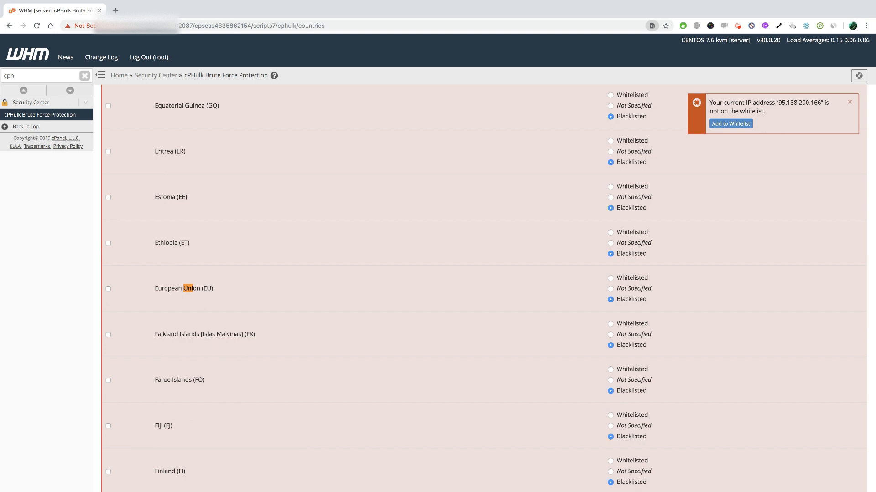
text(ted)
scroll(418, 252, down, 4)
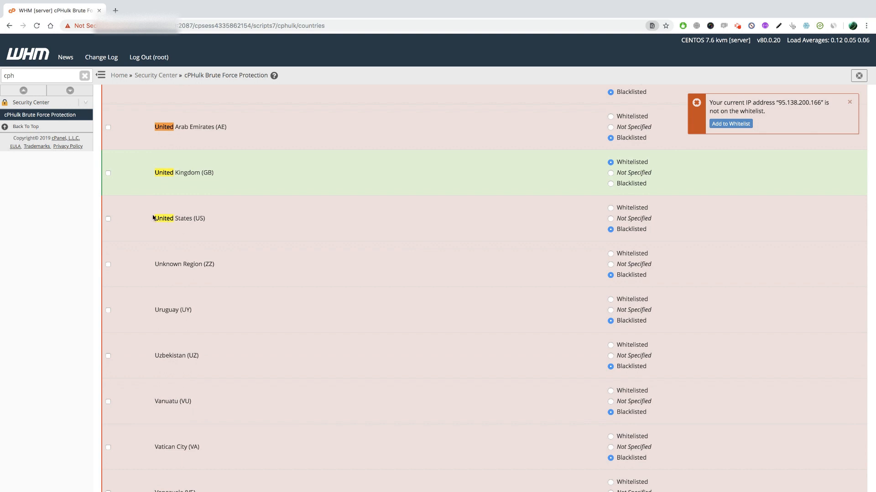
drag(208, 221, 152, 218)
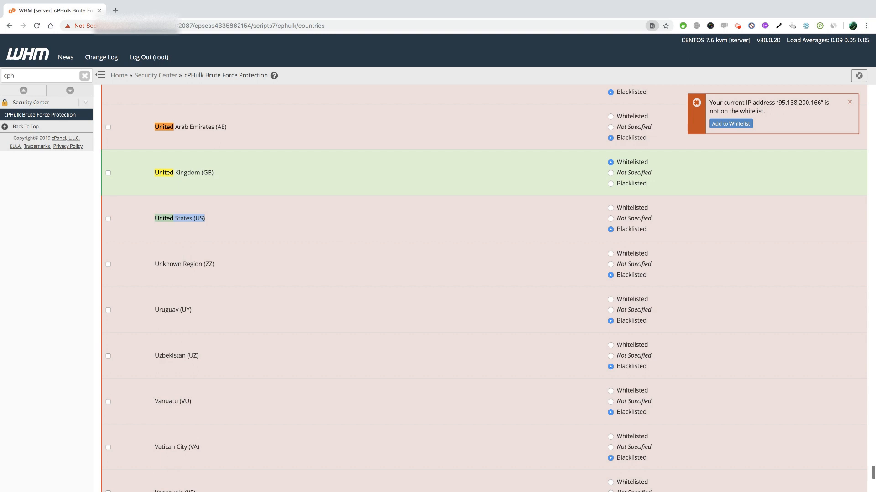
Open cPHulk's history reports and examine the users, IP addresses and countries in the Failed Logins report
scroll(234, 190, up, 20)
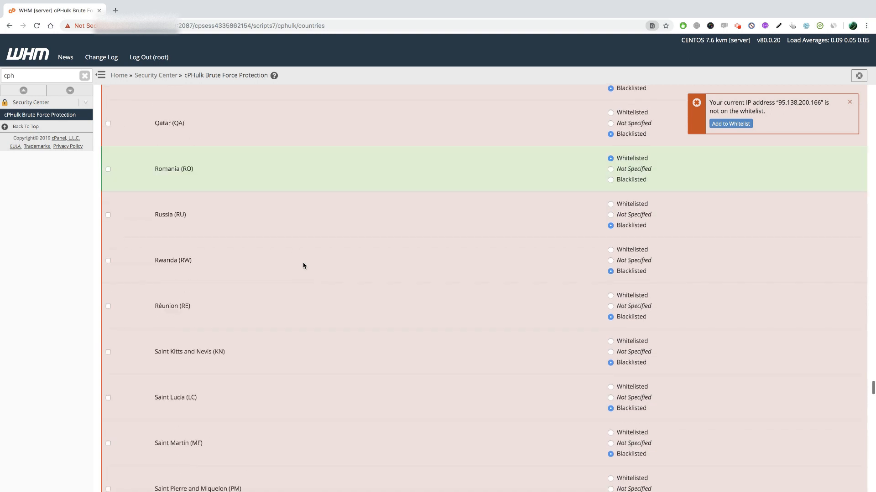
scroll(303, 265, up, 20)
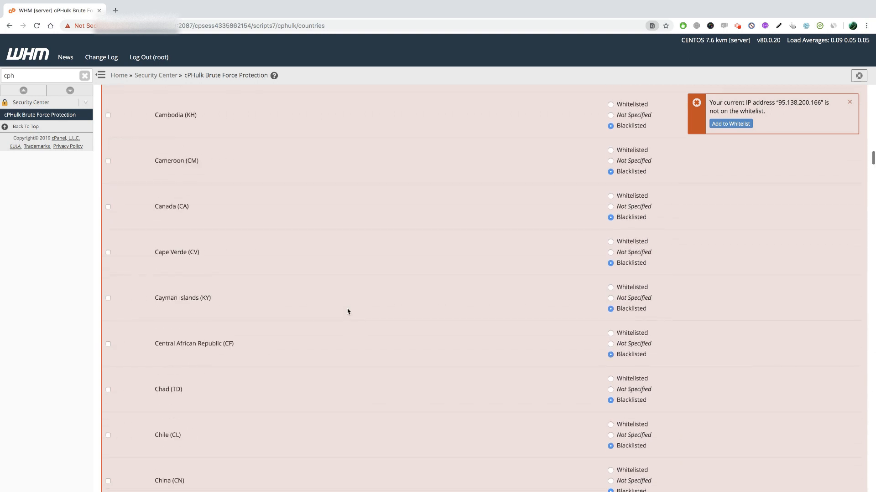
scroll(348, 311, up, 20)
click(511, 126)
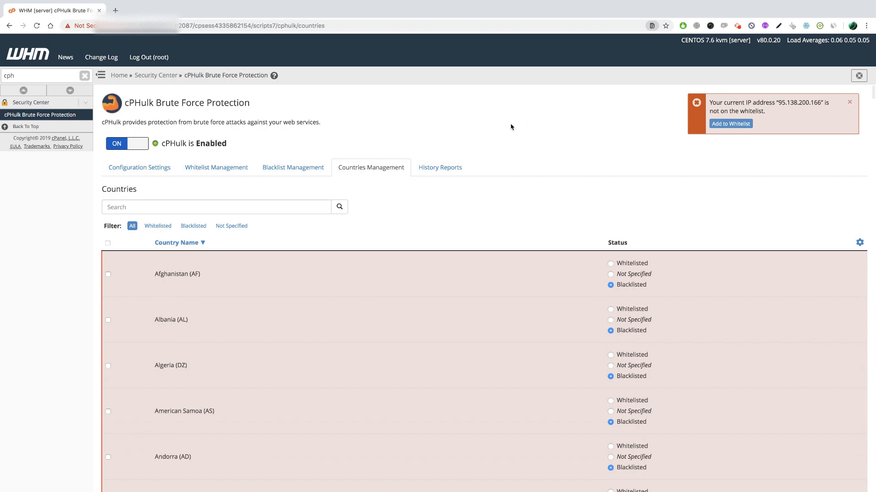
click(444, 171)
scroll(486, 294, down, 3)
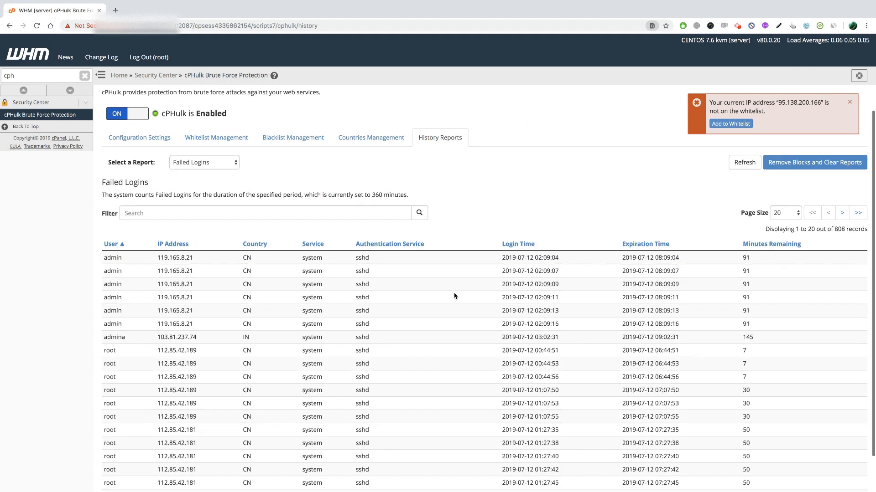
scroll(160, 237, down, 1)
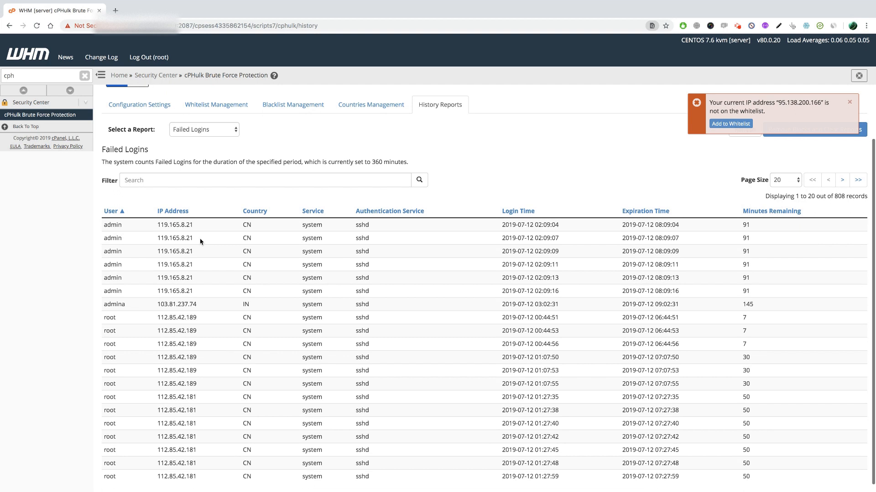
scroll(309, 264, down, 1)
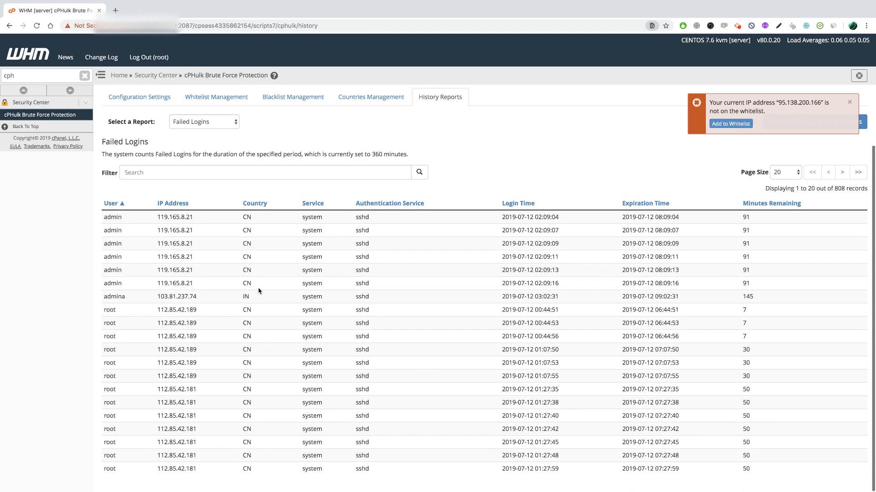
Set the Failed Logins report's page size to 100 and examine the source IP addresses and countries of the listed attempts
click(782, 174)
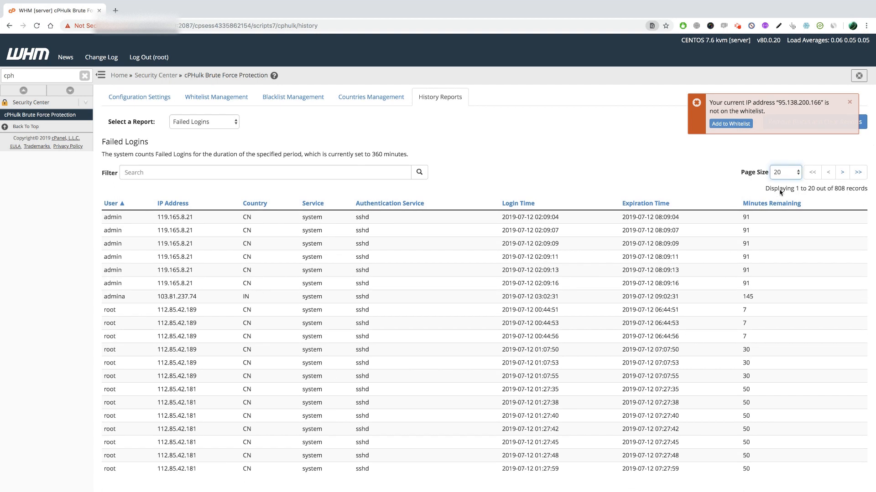
click(781, 191)
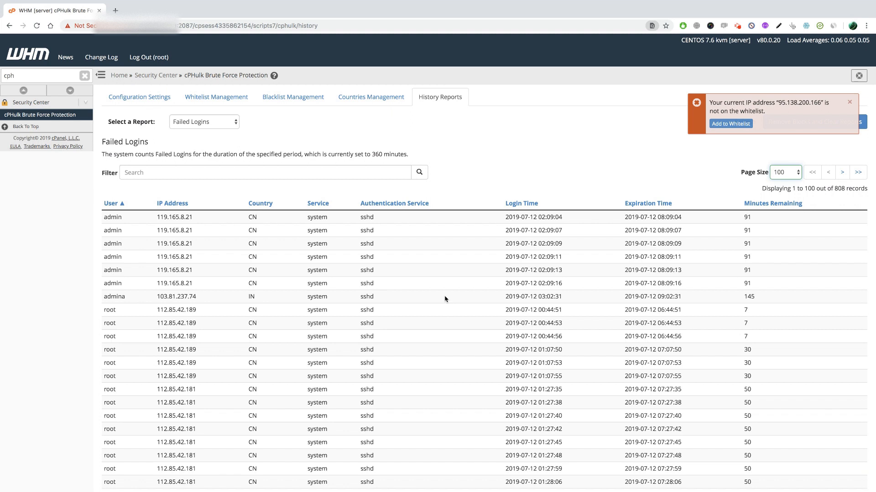
scroll(444, 299, down, 3)
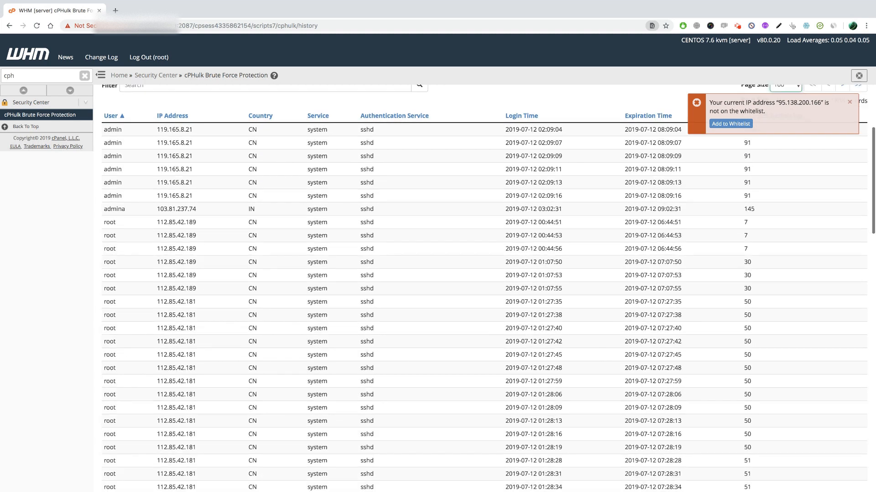
scroll(484, 290, down, 5)
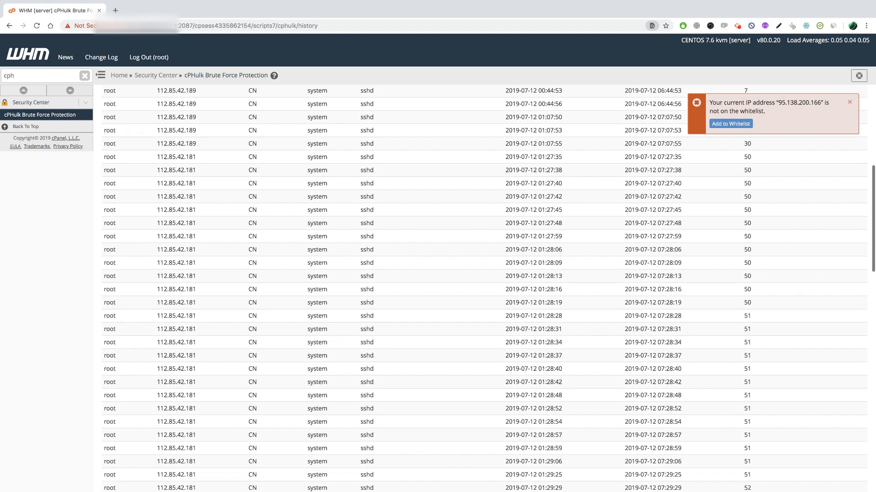
scroll(236, 363, down, 15)
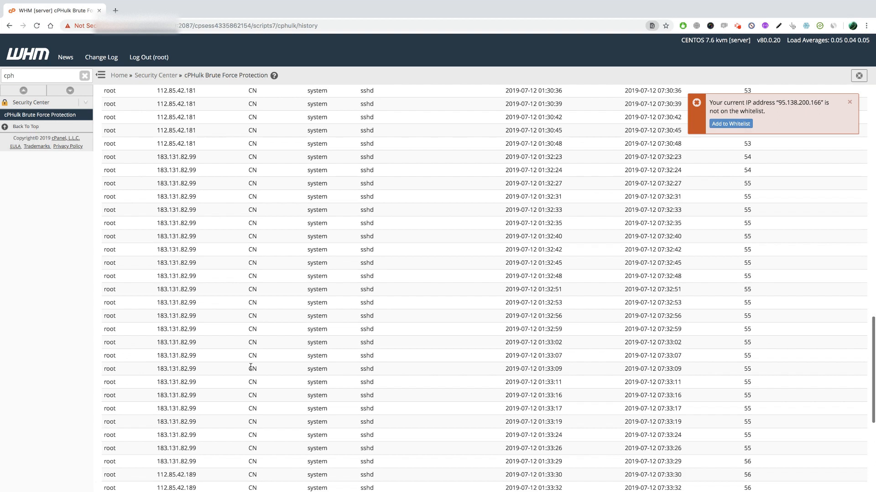
scroll(251, 367, down, 3)
scroll(256, 369, up, 20)
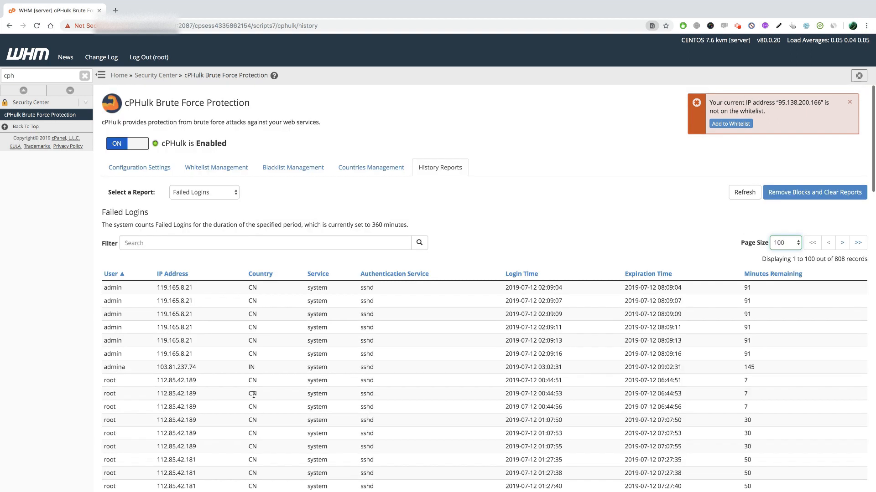
scroll(253, 395, down, 6)
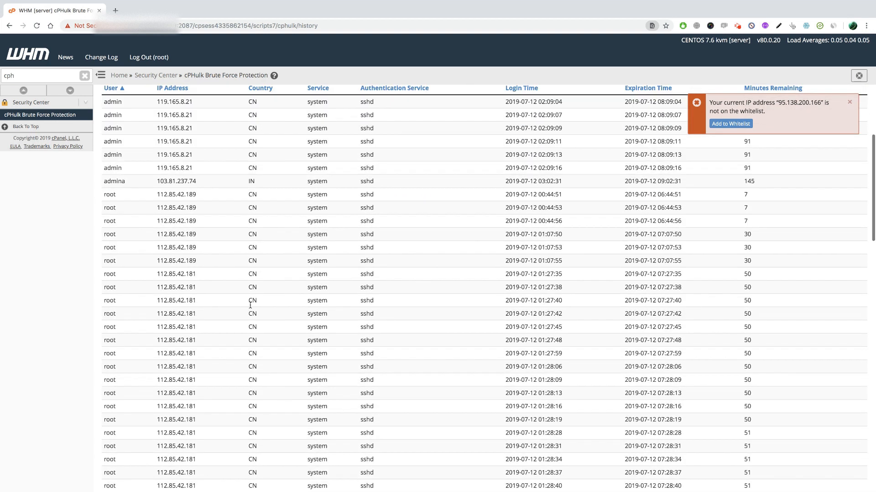
scroll(250, 305, down, 20)
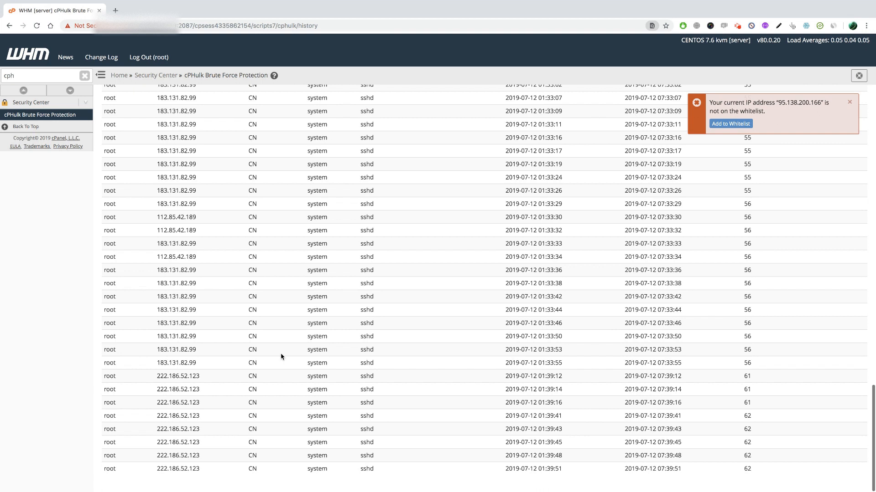
Search the function list for "shell" and open Manage Shell Access
scroll(281, 356, up, 20)
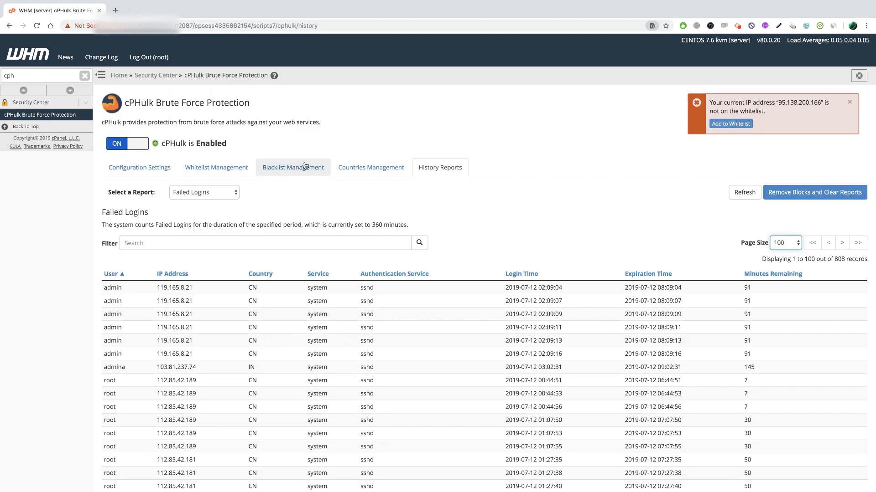
scroll(251, 309, down, 1)
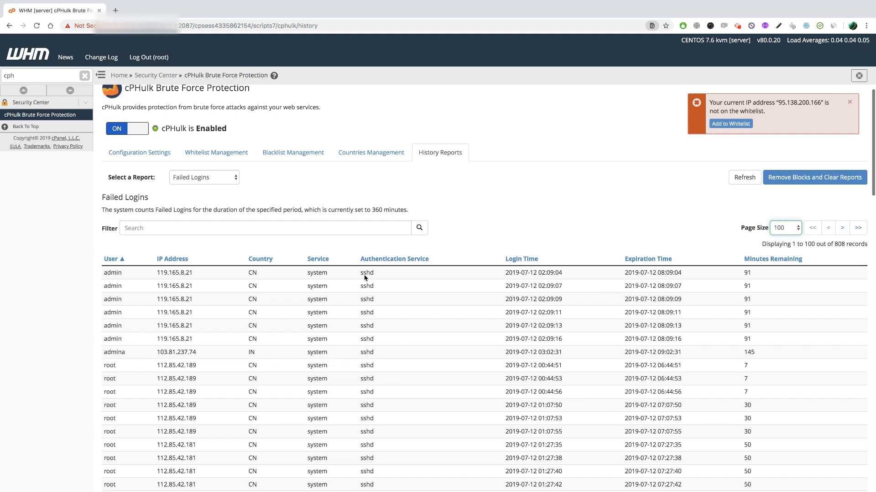
scroll(412, 418, up, 1)
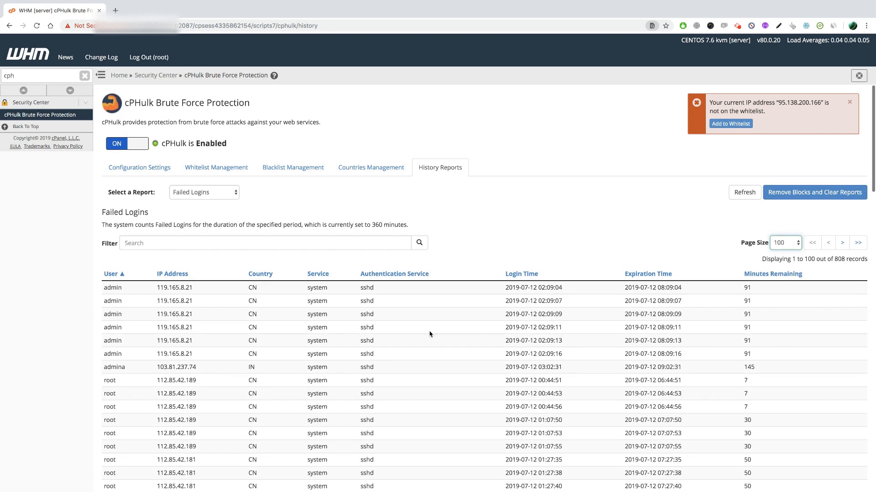
double_click(9, 76)
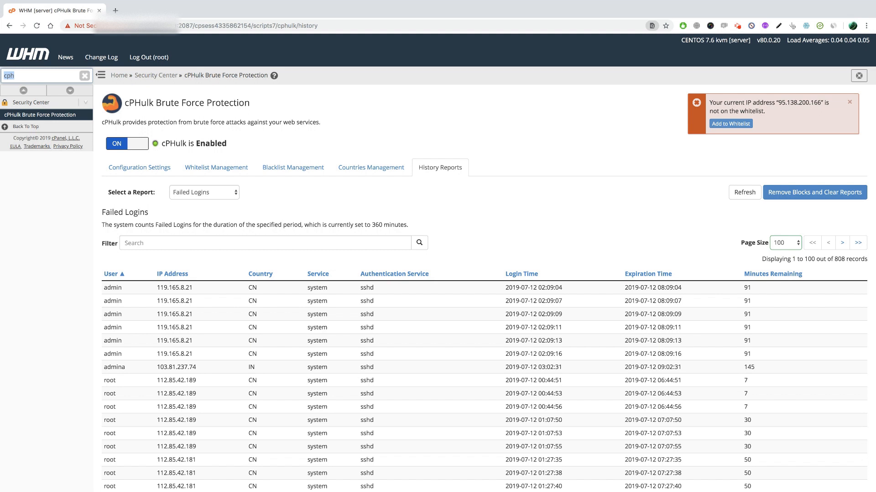
text(shell)
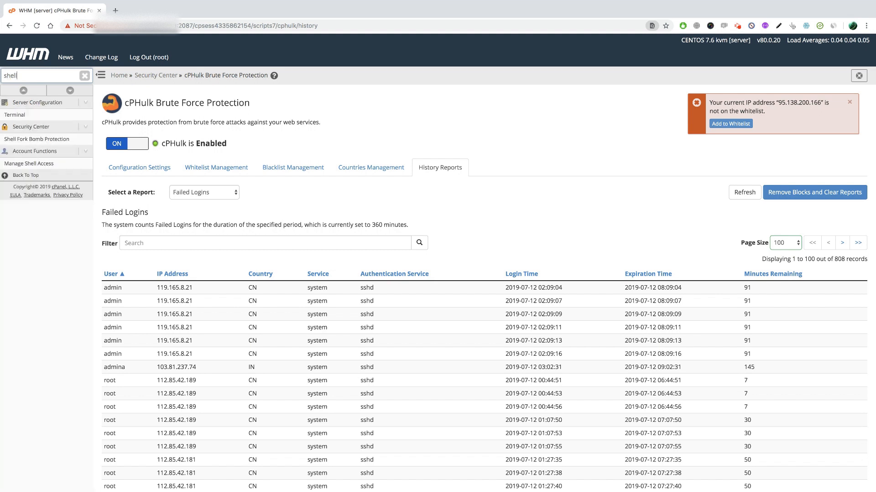
click(31, 165)
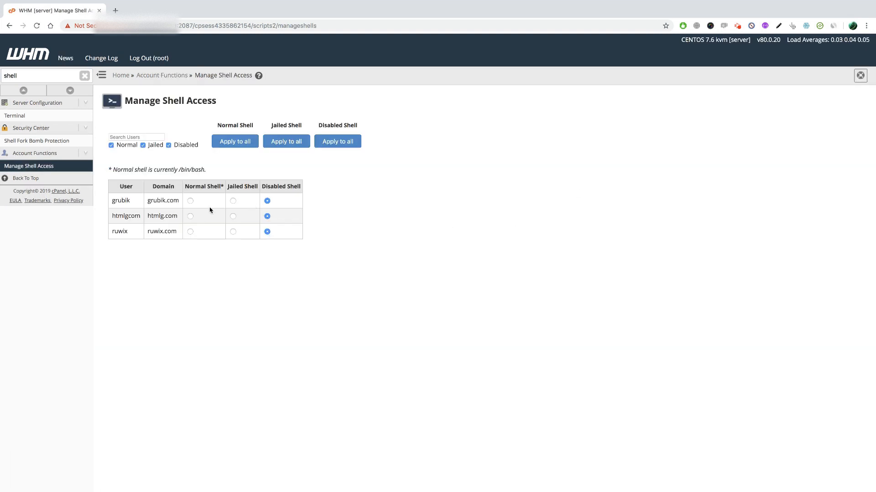
Switch the grubik, htmlgcom and ruwix accounts to Normal Shell
click(190, 201)
click(190, 216)
click(190, 232)
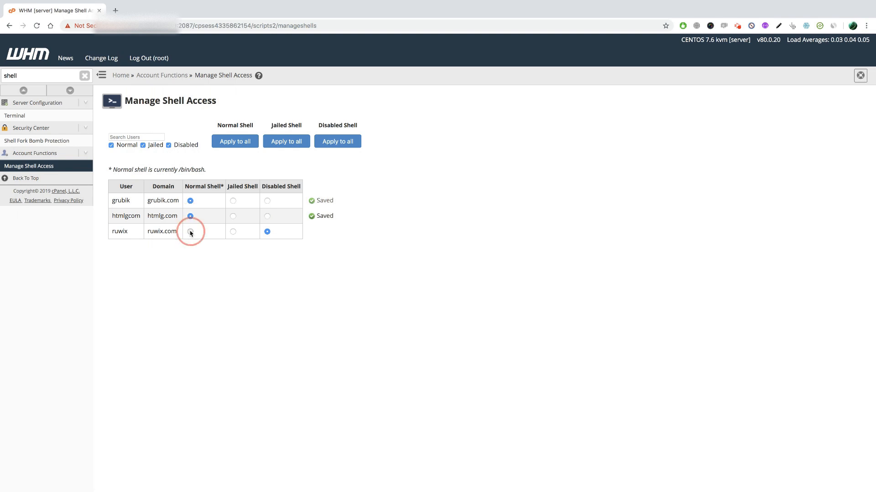
Set grubik, htmlgcom and ruwix to Disabled Shell, briefly switching ruwix to Normal Shell and back
click(267, 201)
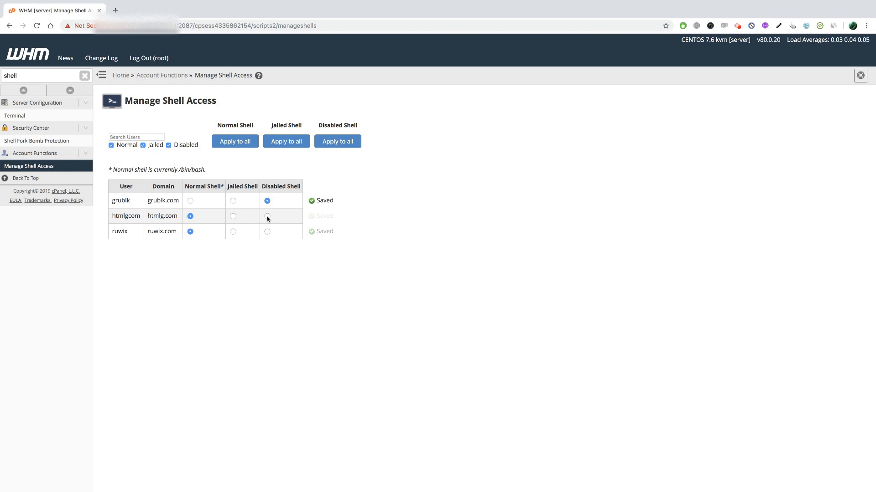
click(267, 217)
click(267, 232)
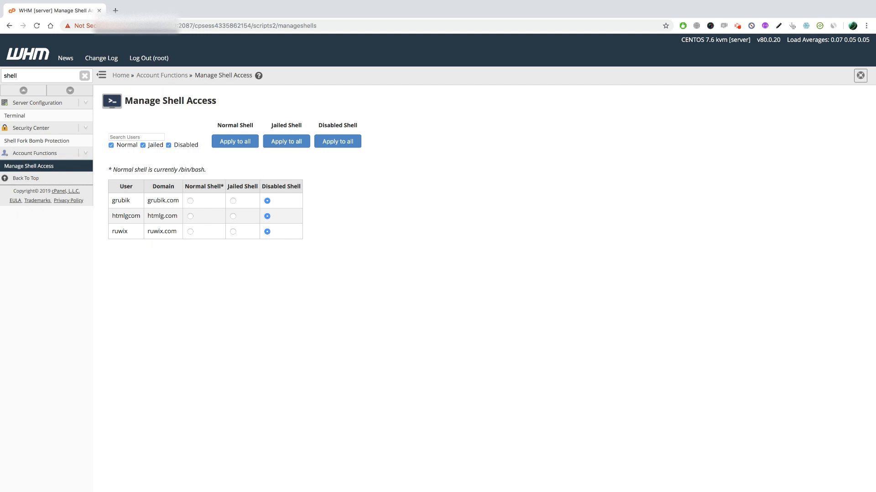
click(190, 232)
click(268, 232)
Clear the "shell" search term to restore the full function list
double_click(11, 75)
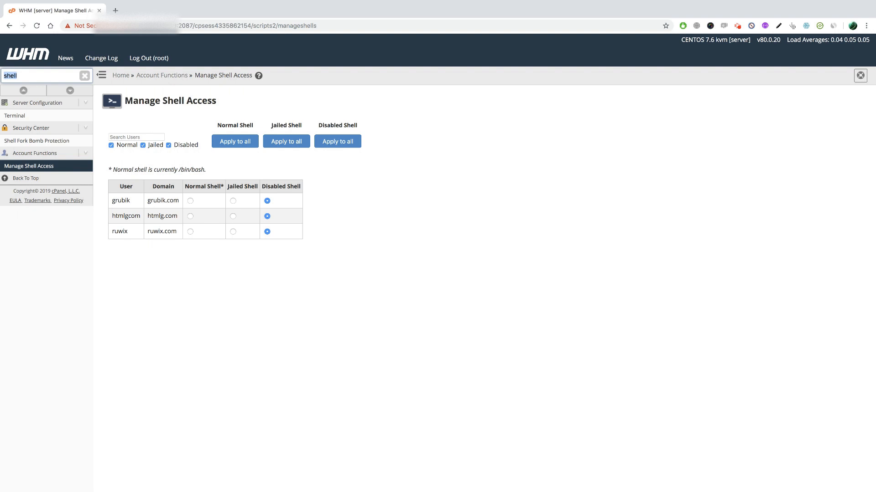
key(BackSpace)
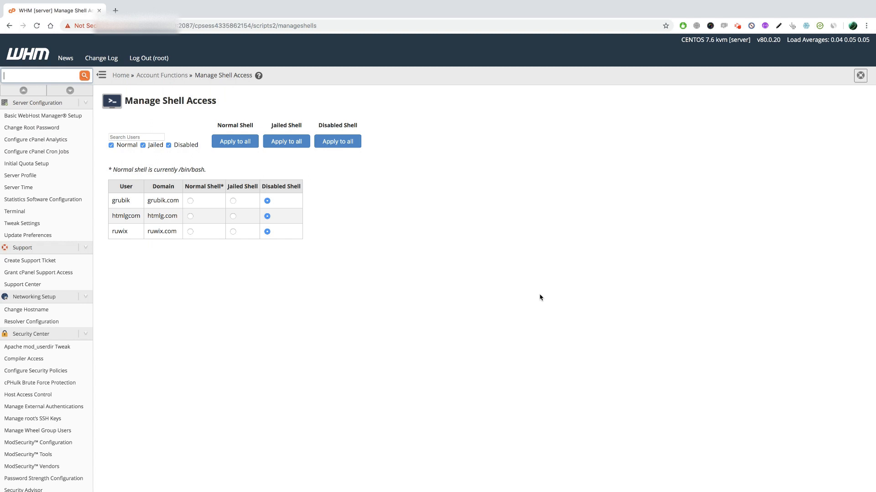
click(738, 27)
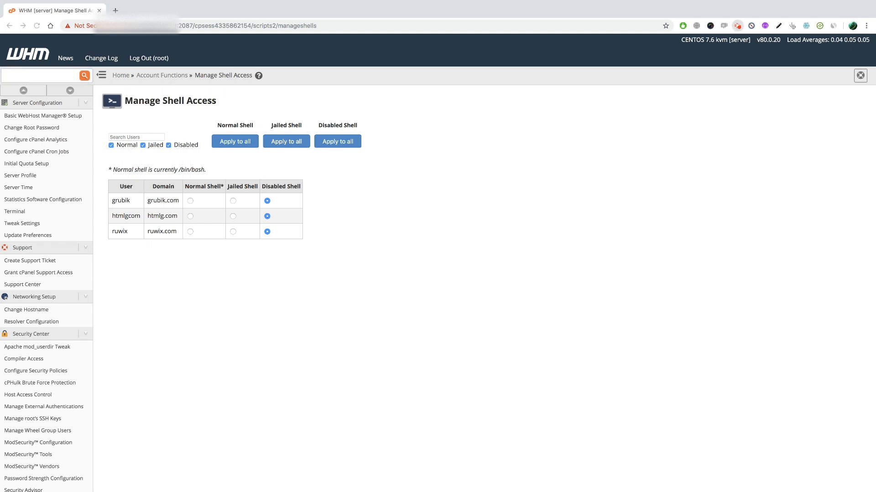